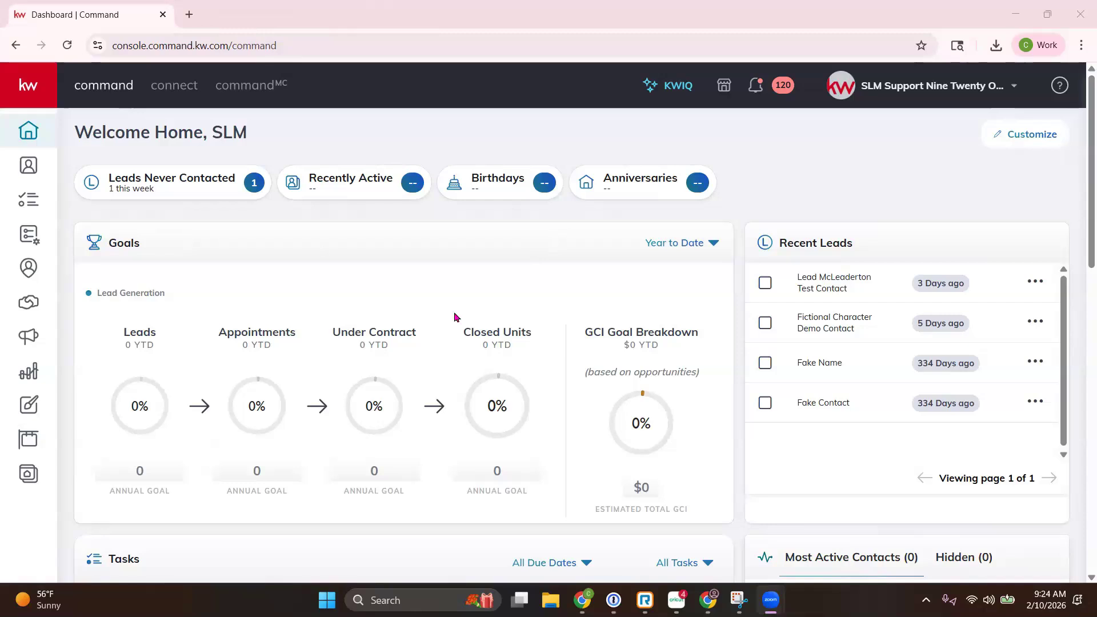
Step: Open the Designs page from the KW Command dashboard sidebar
left_click(32, 414)
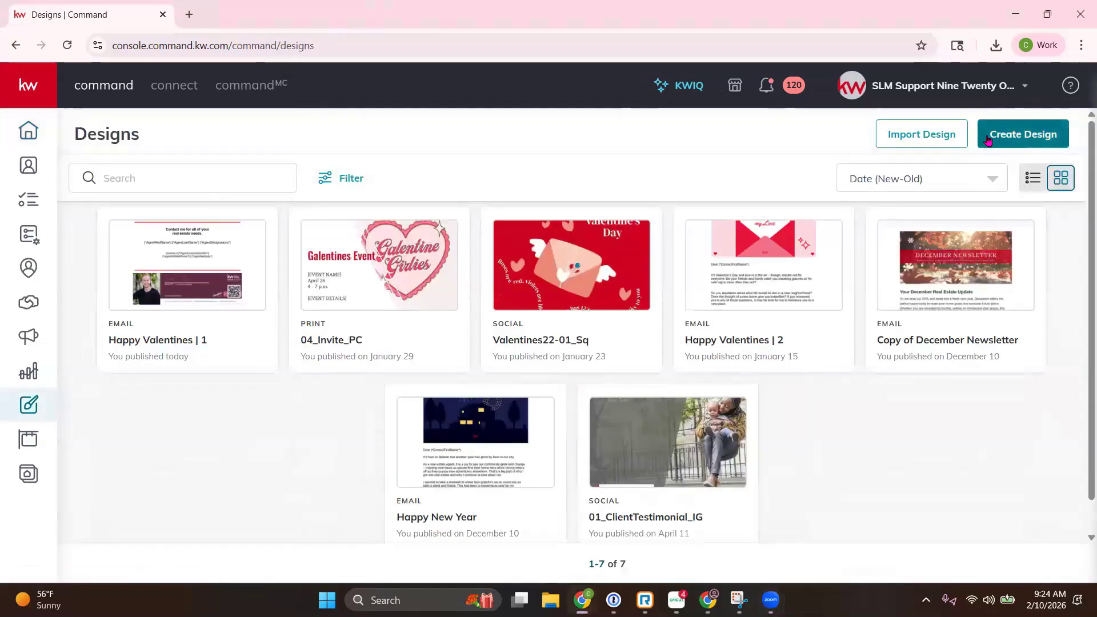
Step: Create a new Social design and continue to the template library
left_click(991, 140)
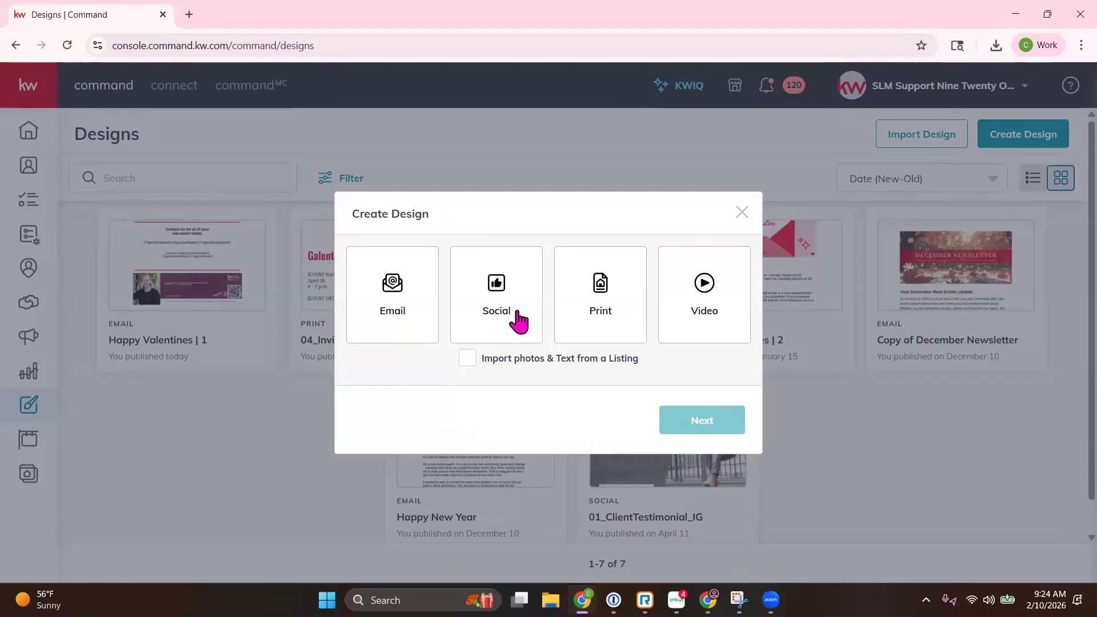
left_click(483, 299)
left_click(717, 426)
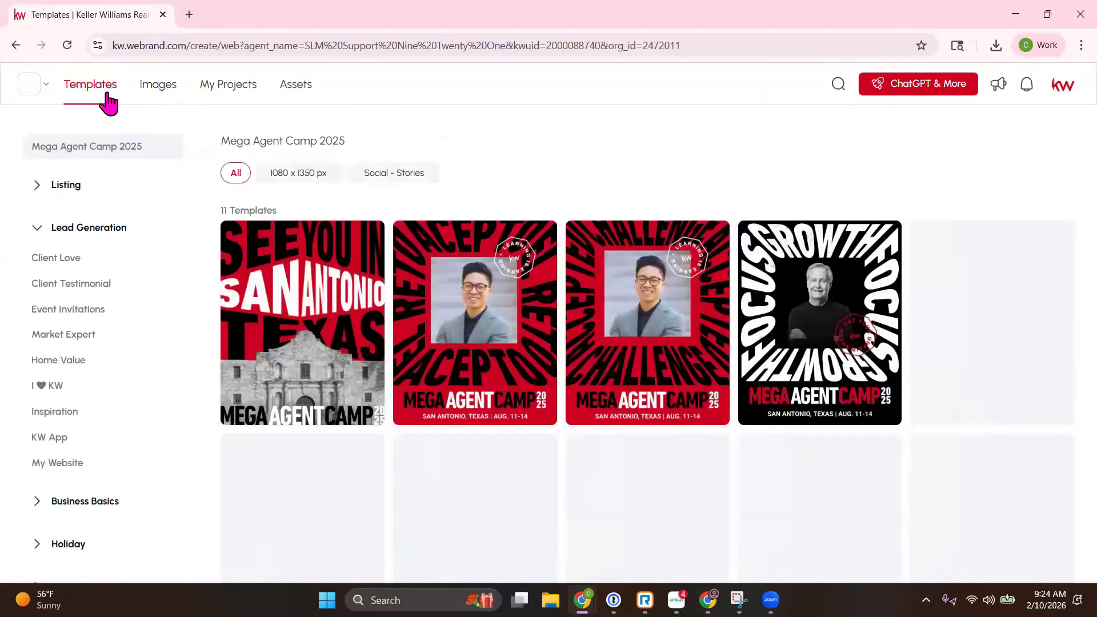
Step: Filter templates to Listing > Open House with Social - Square, then use the chosen template
left_click(38, 227)
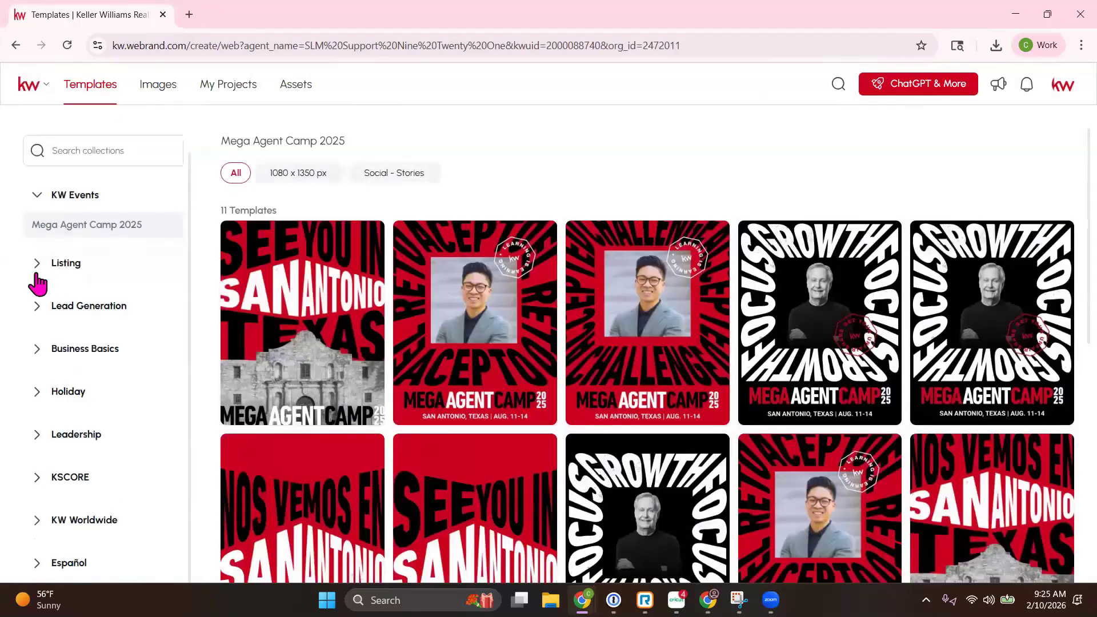
left_click(36, 264)
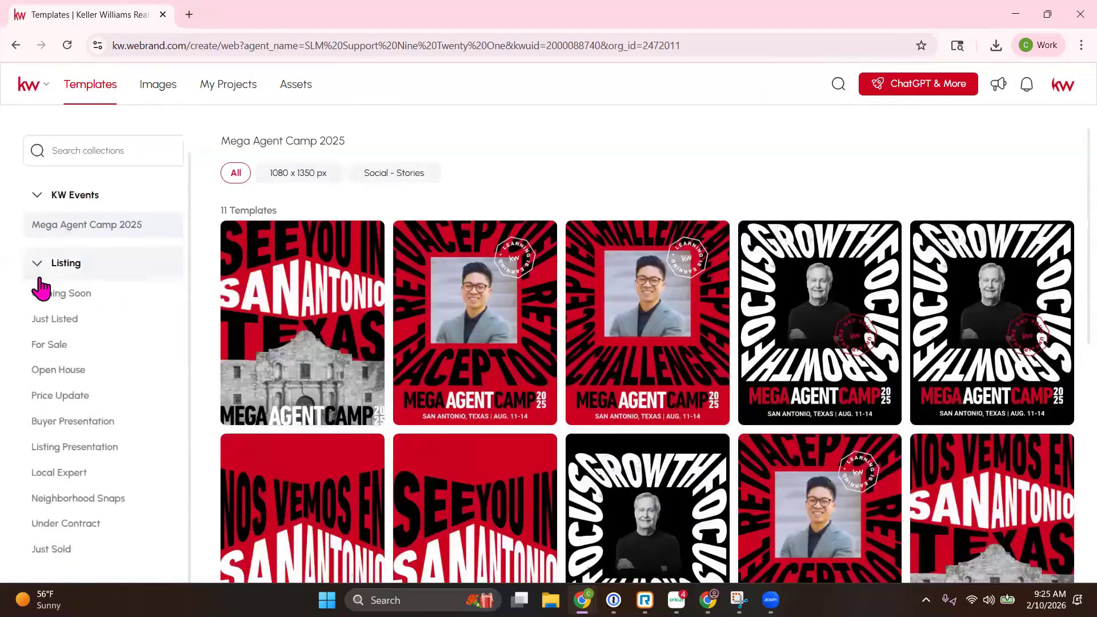
left_click(57, 370)
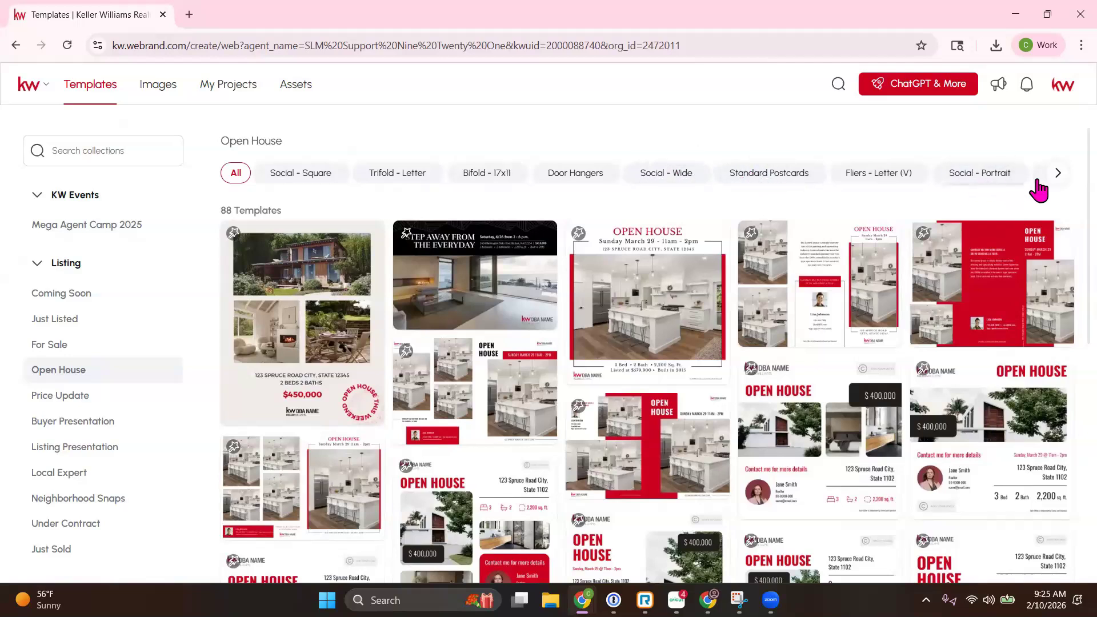
left_click(301, 173)
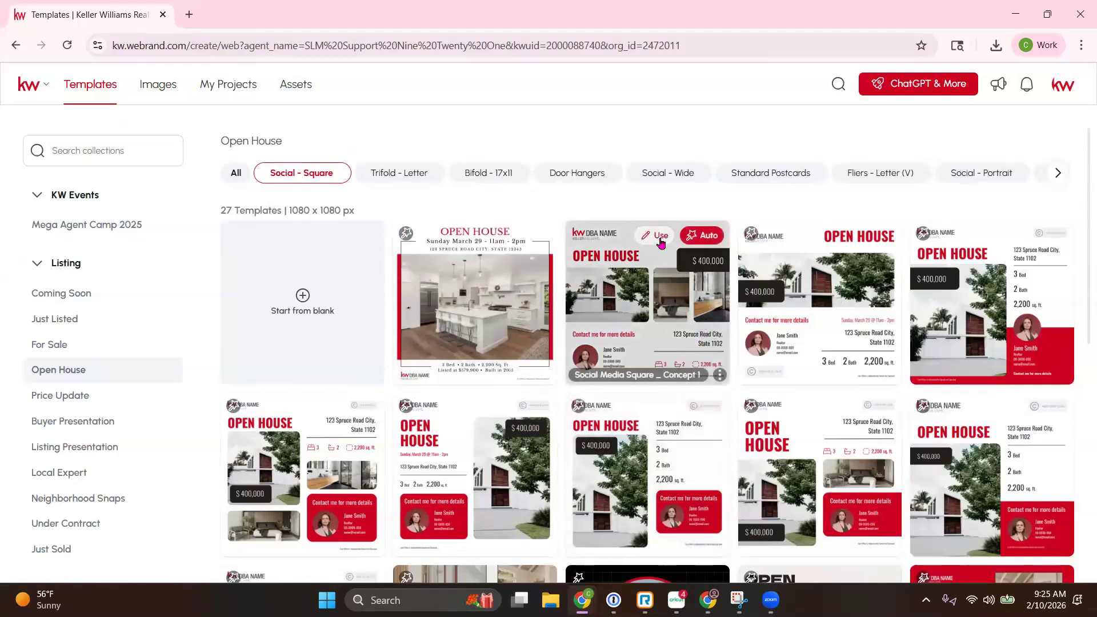
left_click(661, 237)
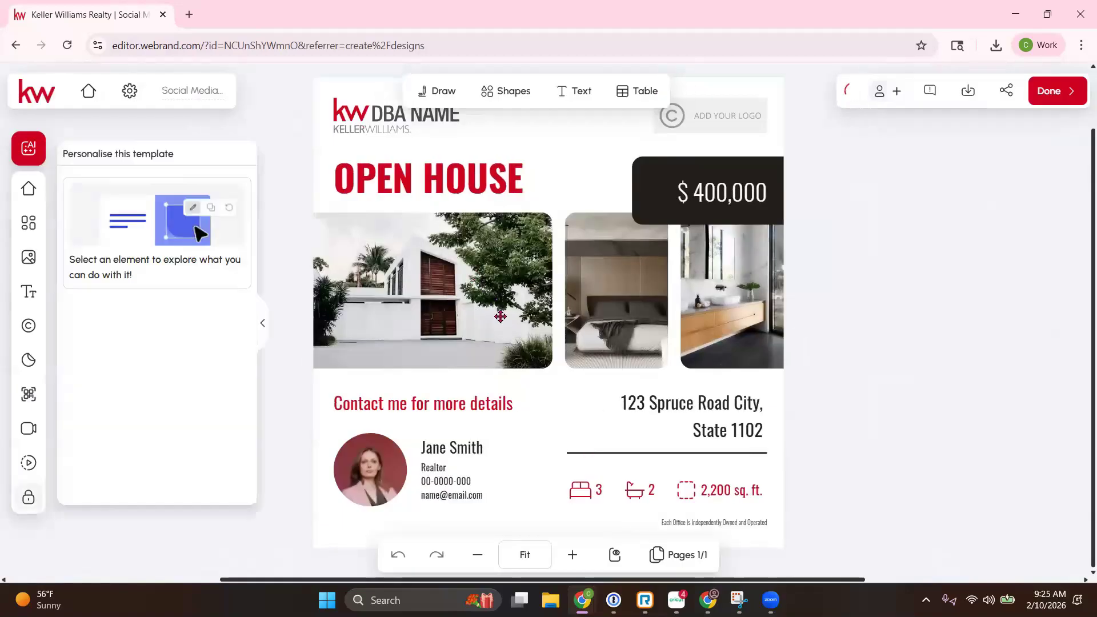
Step: Replace the DBA NAME logo with the KW LYNCHBURG logo from My Assets
left_click(373, 108)
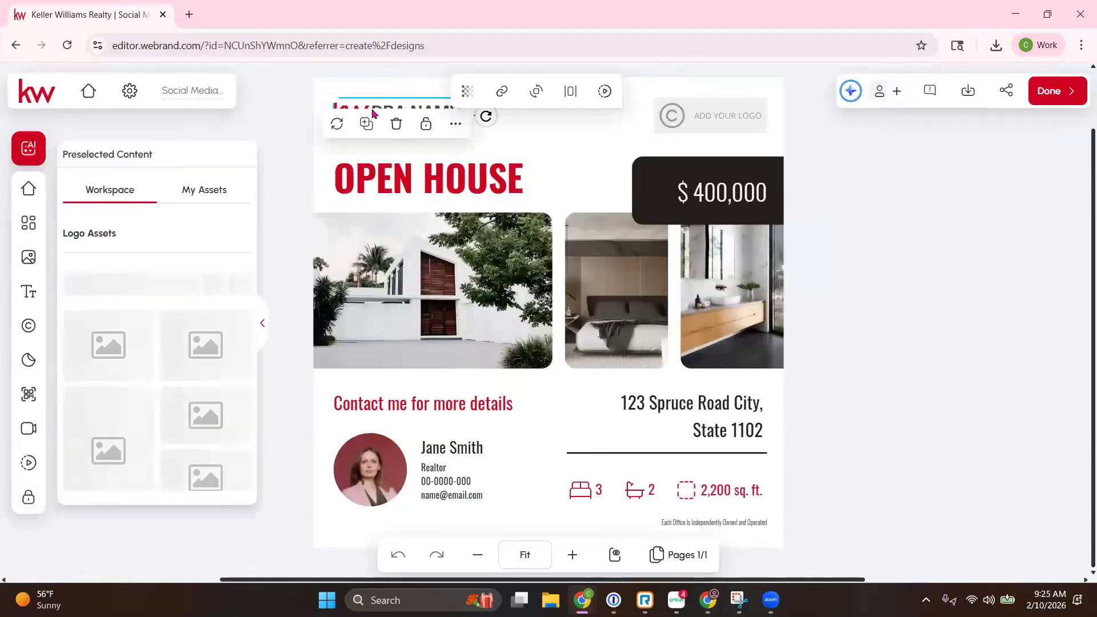
left_click(205, 193)
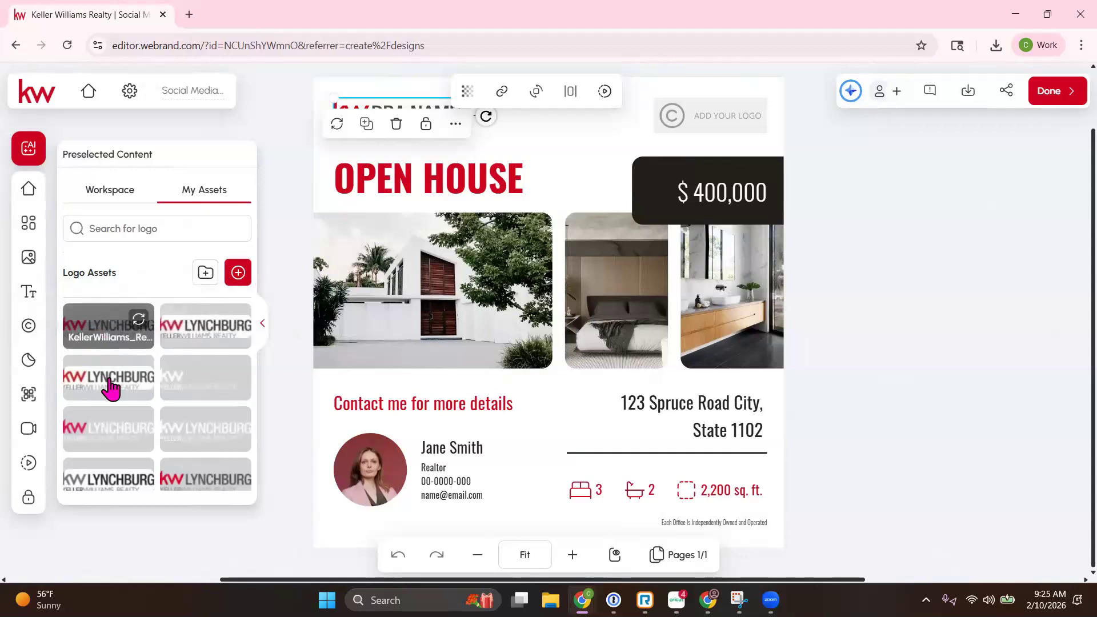
left_click(139, 328)
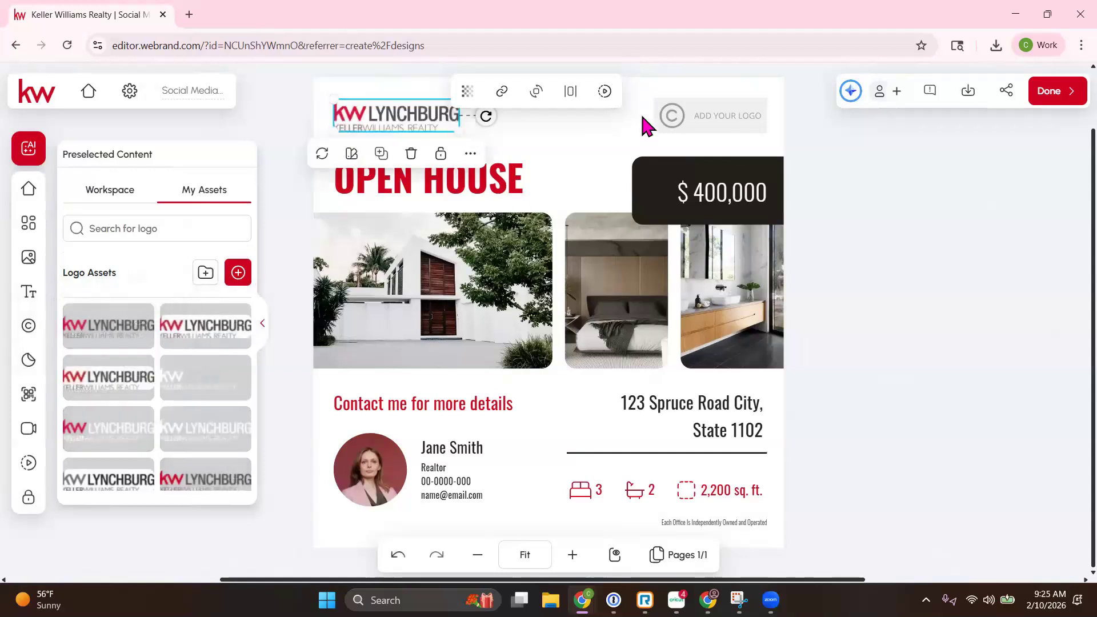
Step: Delete the ADD YOUR LOGO placeholder and select the agent headshot
left_click(709, 116)
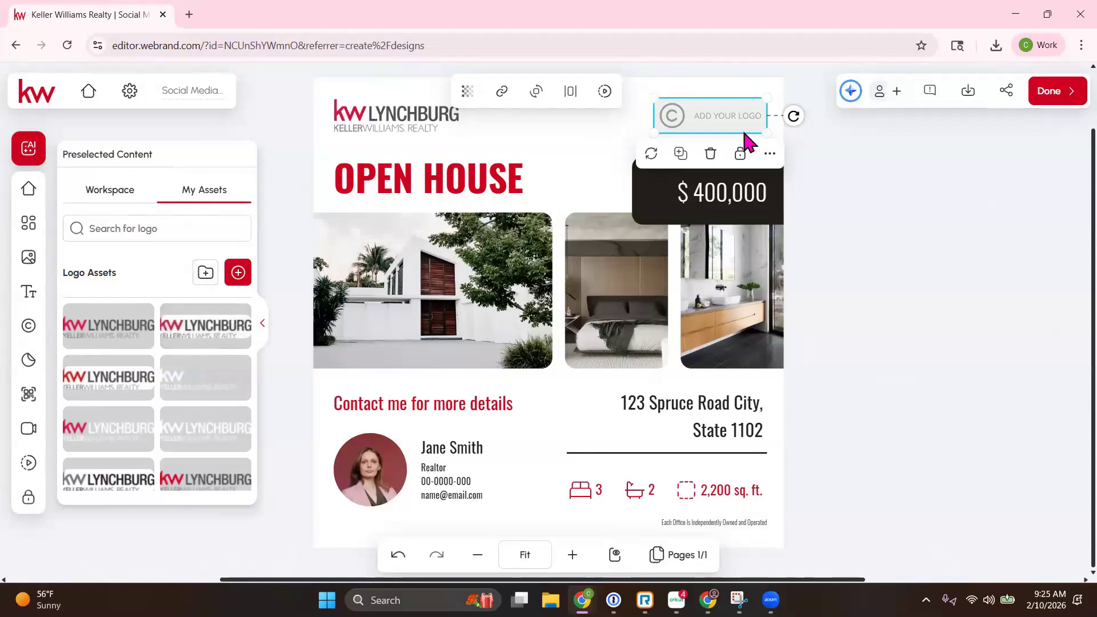
left_click(707, 160)
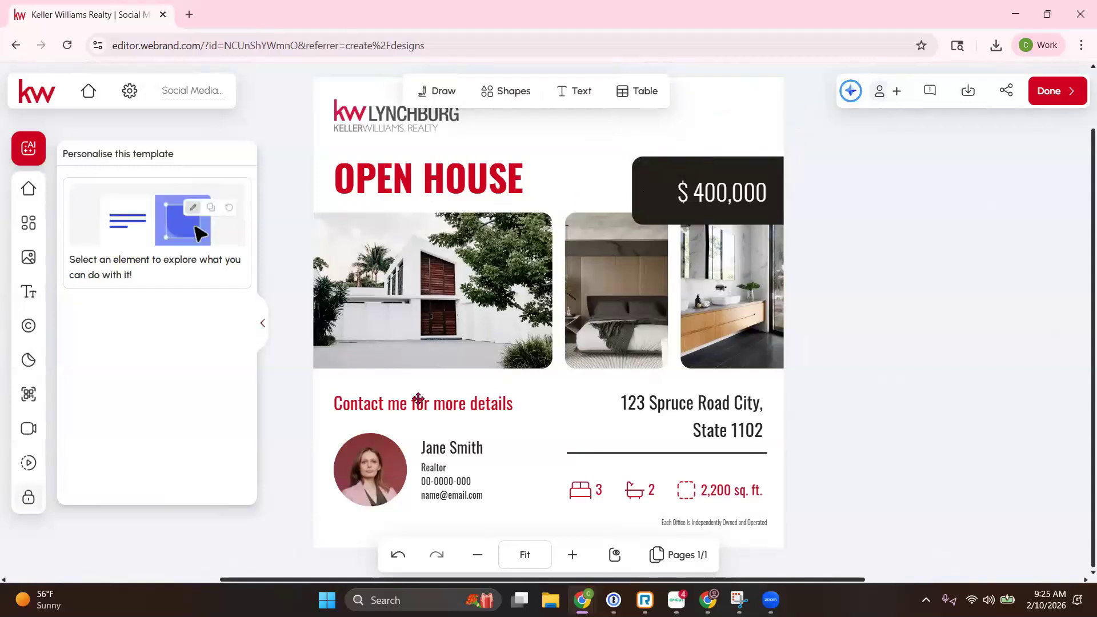
left_click(380, 456)
Step: Replace the stock headshot with the agent's own photo from My Assets
left_click(212, 195)
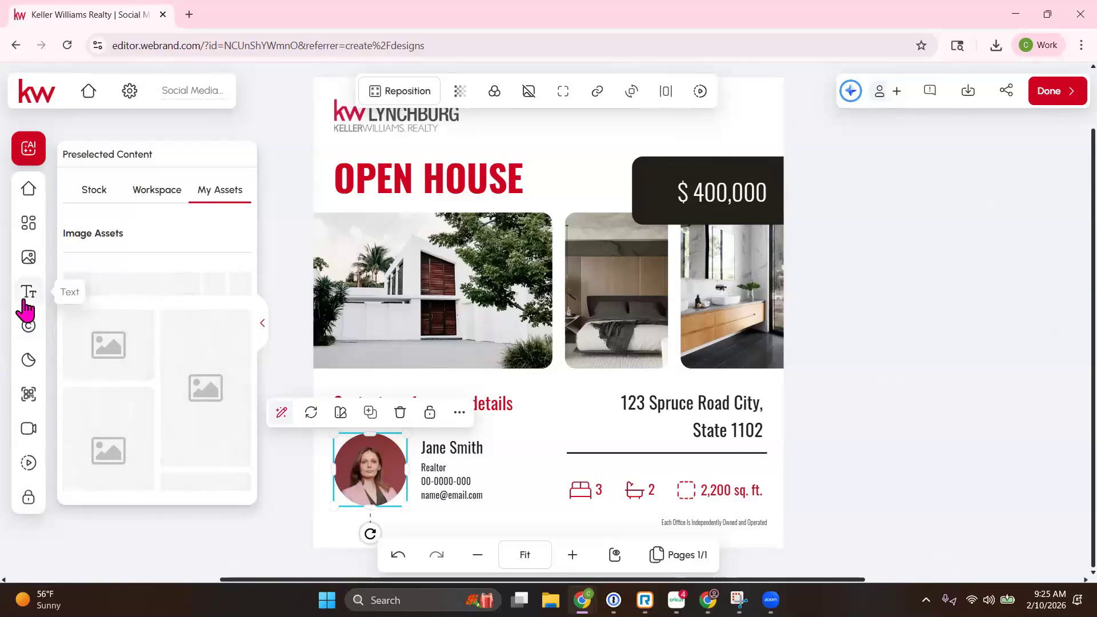
scroll(128, 372, "down", 3)
scroll(133, 368, "up", 2)
left_click(166, 194)
left_click(219, 198)
scroll(211, 414, "down", 2)
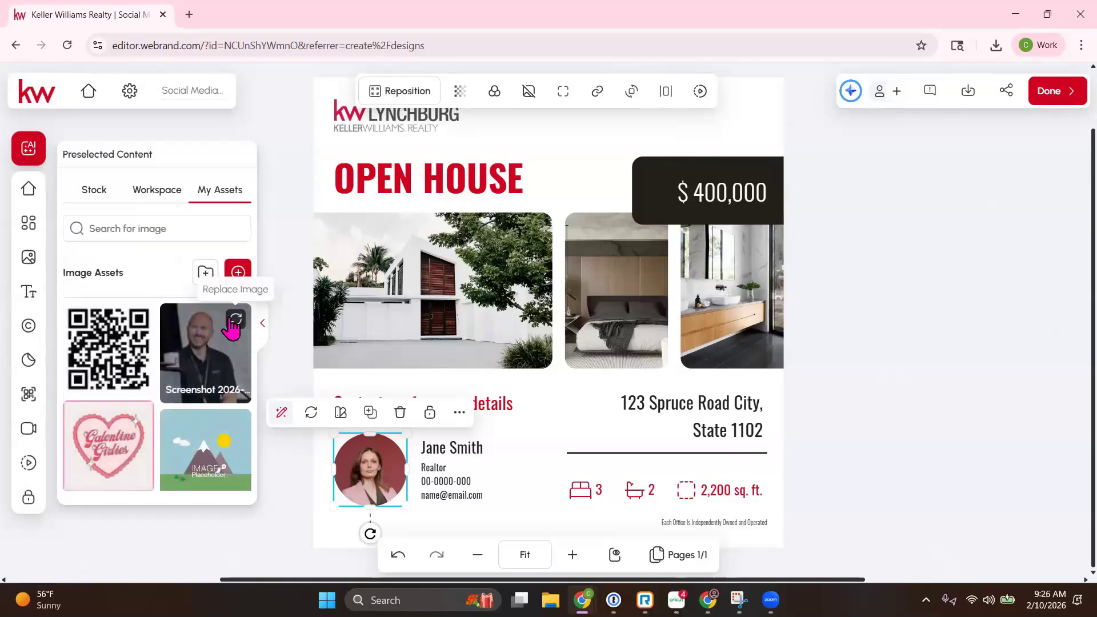
left_click(236, 319)
Step: Overwrite the placeholder agent name with the agent's real name
left_click(449, 447)
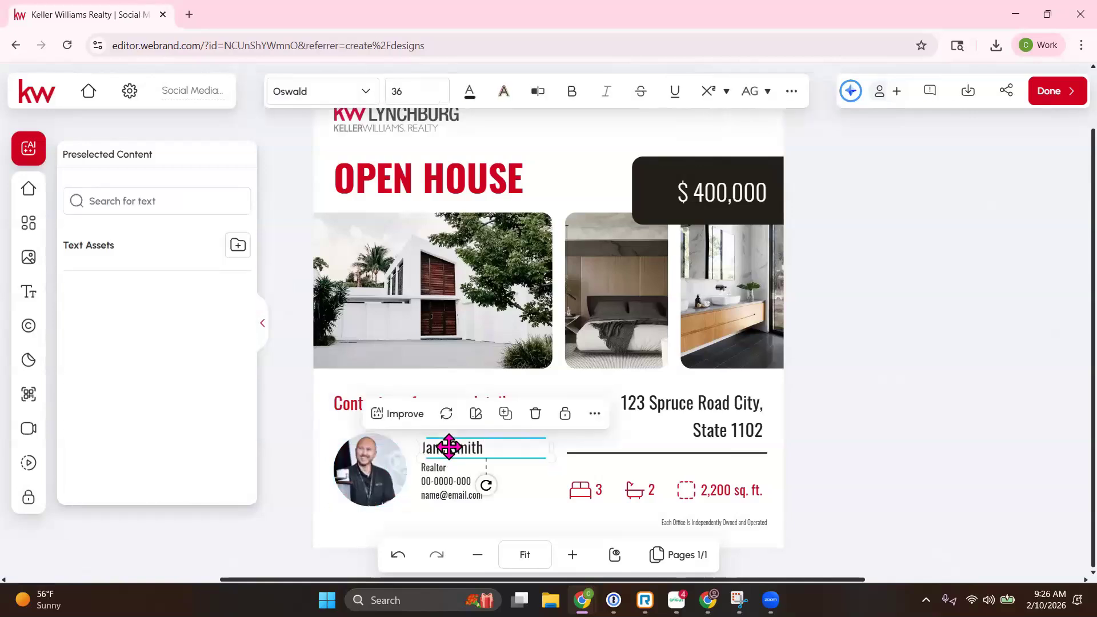
double_click(457, 448)
left_click_drag(489, 455, 421, 453)
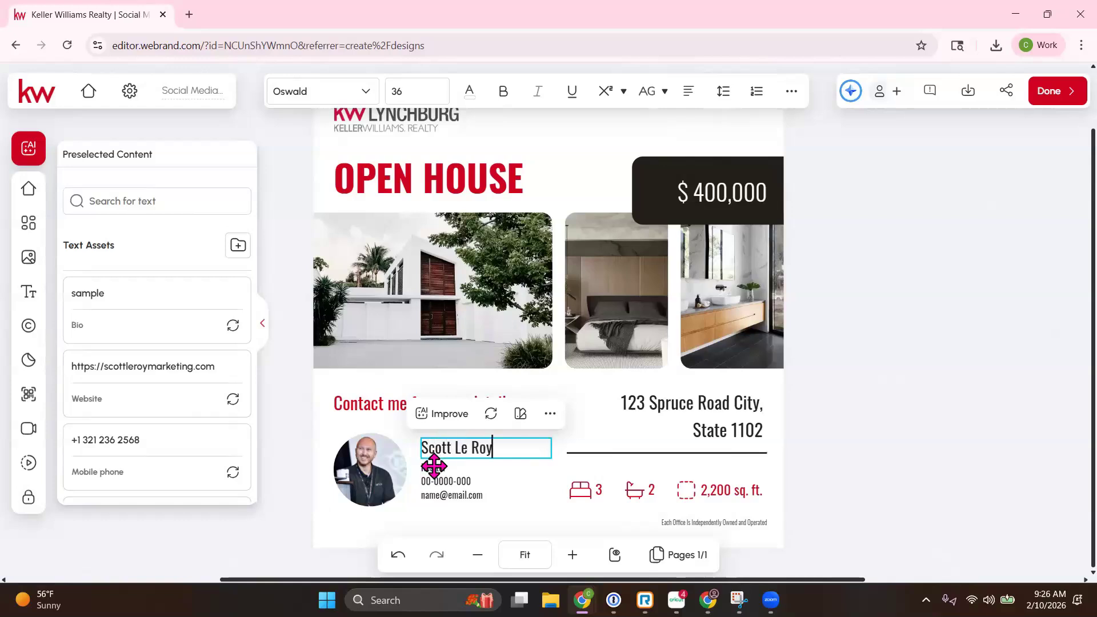
key("Escape")
Step: Select the phone number, email and property address texts in turn
left_click(448, 480)
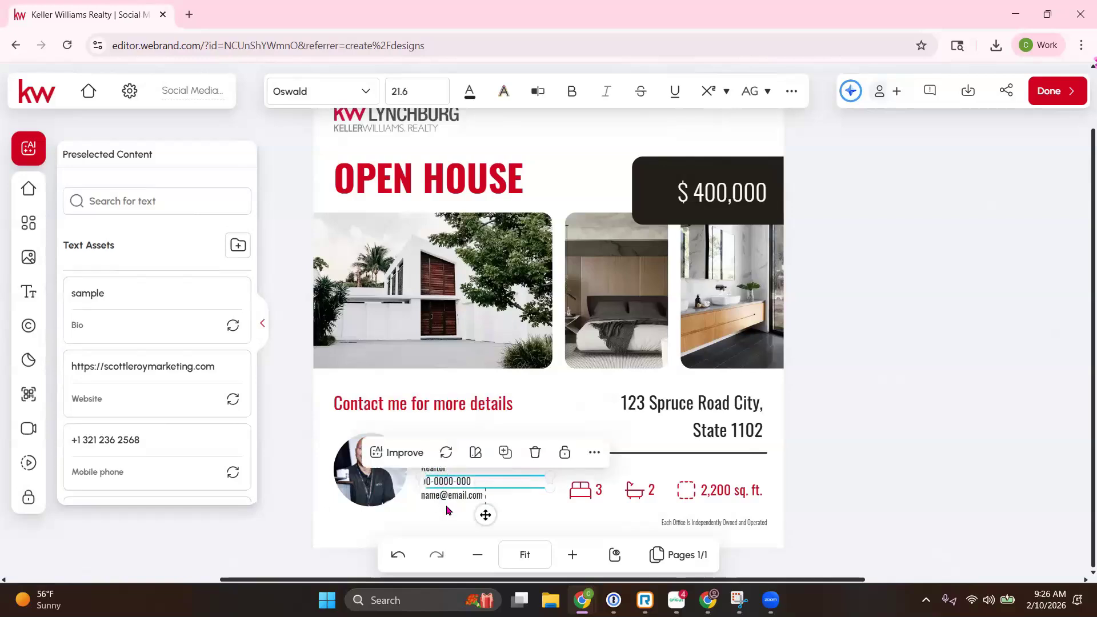
left_click(447, 498)
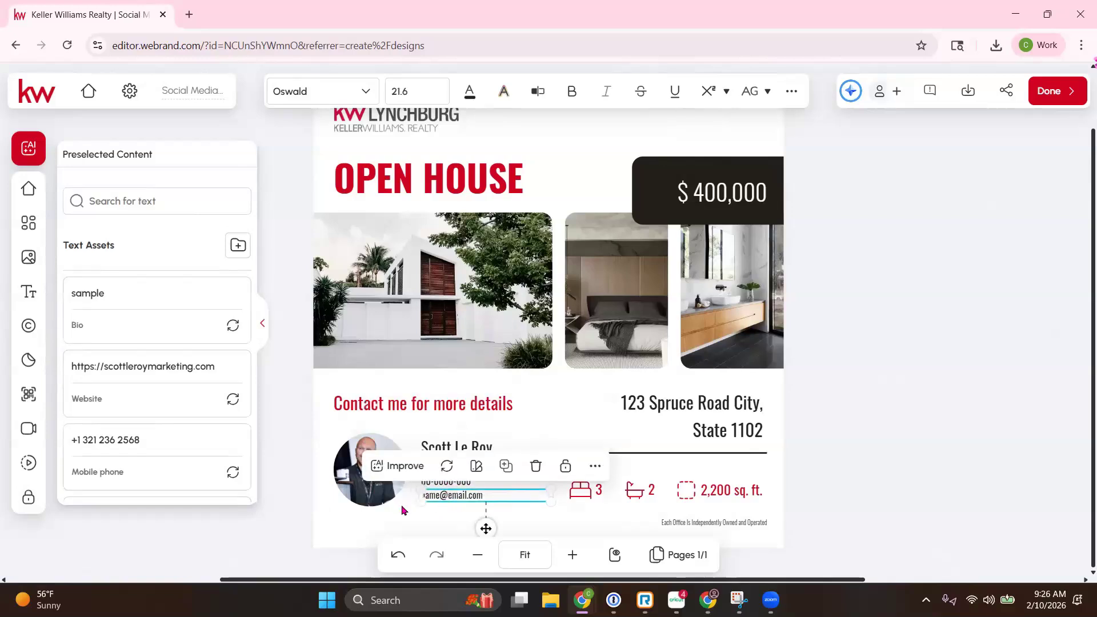
left_click(690, 404)
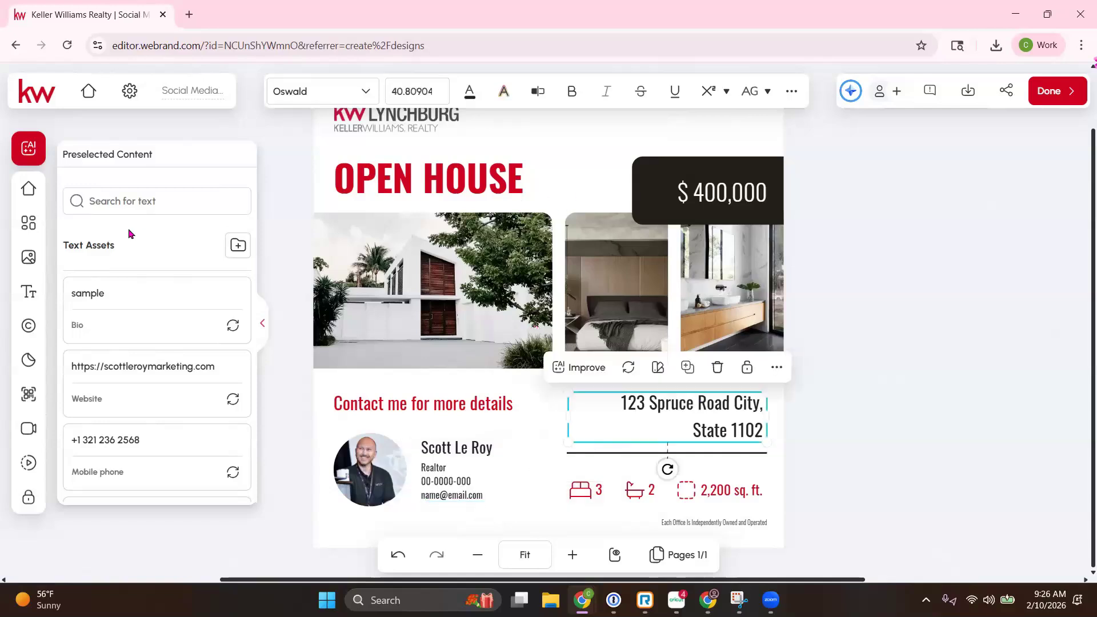
Step: Search the listings for '123 main', then broaden the search to 'main'
left_click(30, 196)
left_click(147, 189)
type("123")
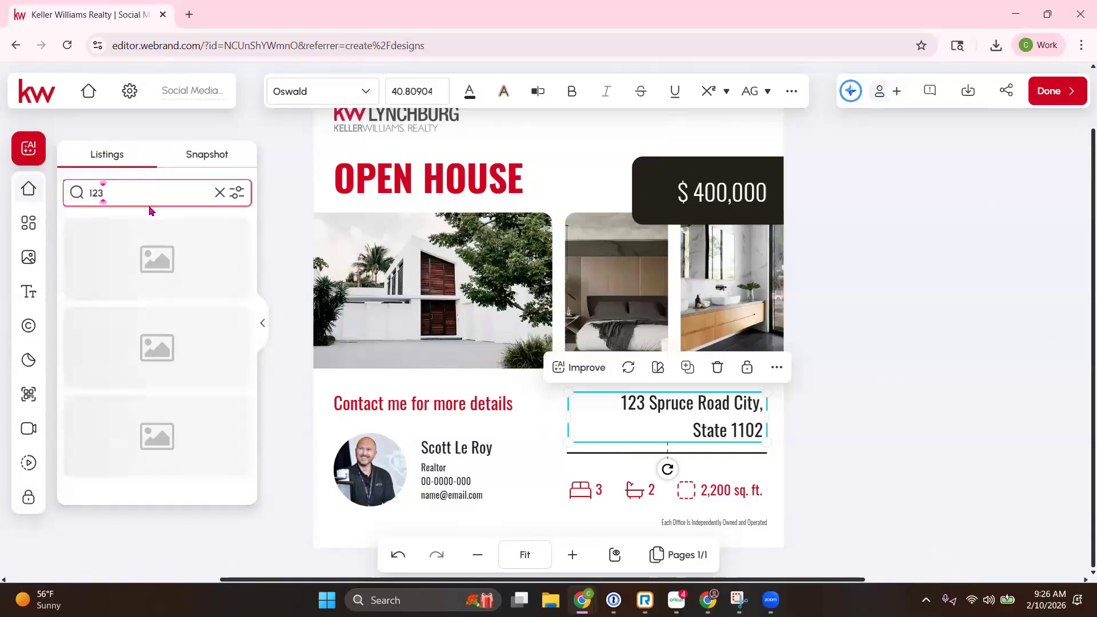
type(" main")
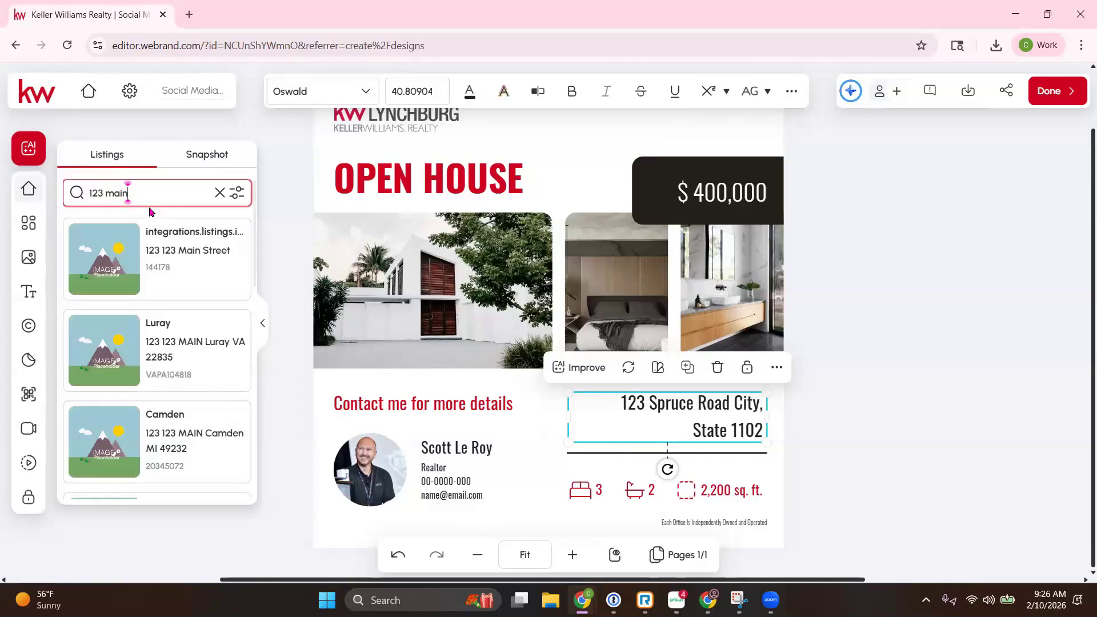
scroll(154, 269, "down", 6)
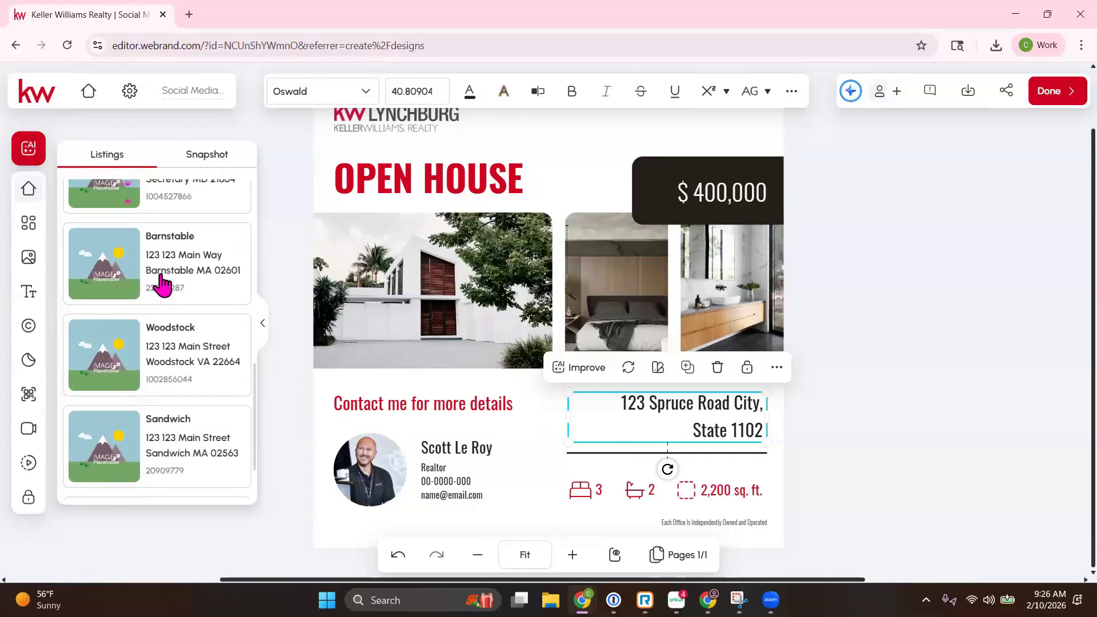
scroll(163, 283, "up", 8)
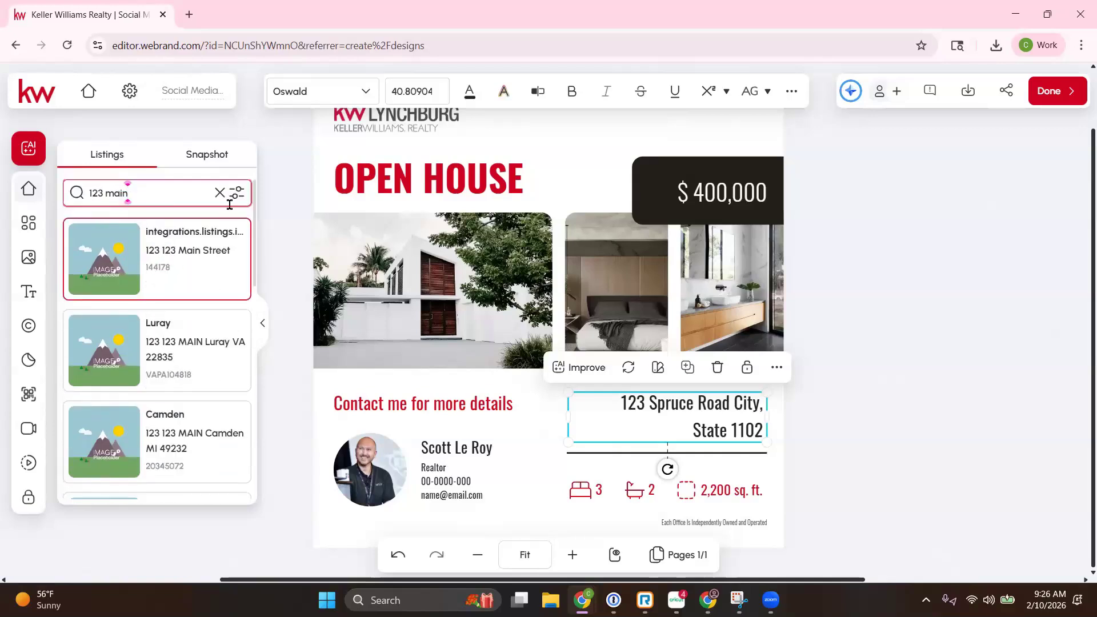
left_click(219, 194)
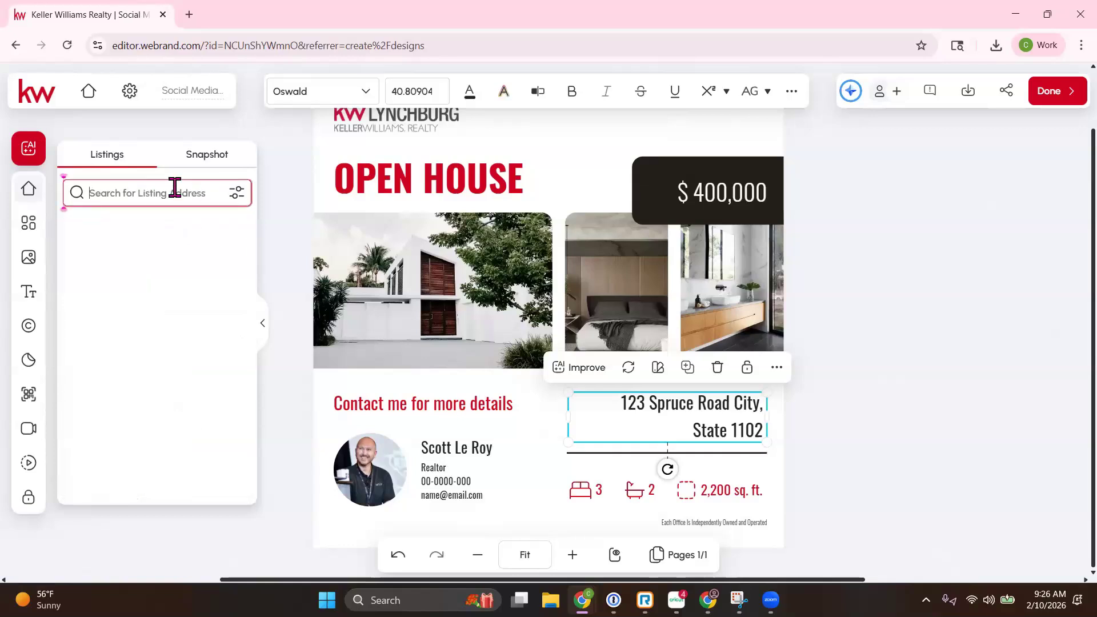
type("main")
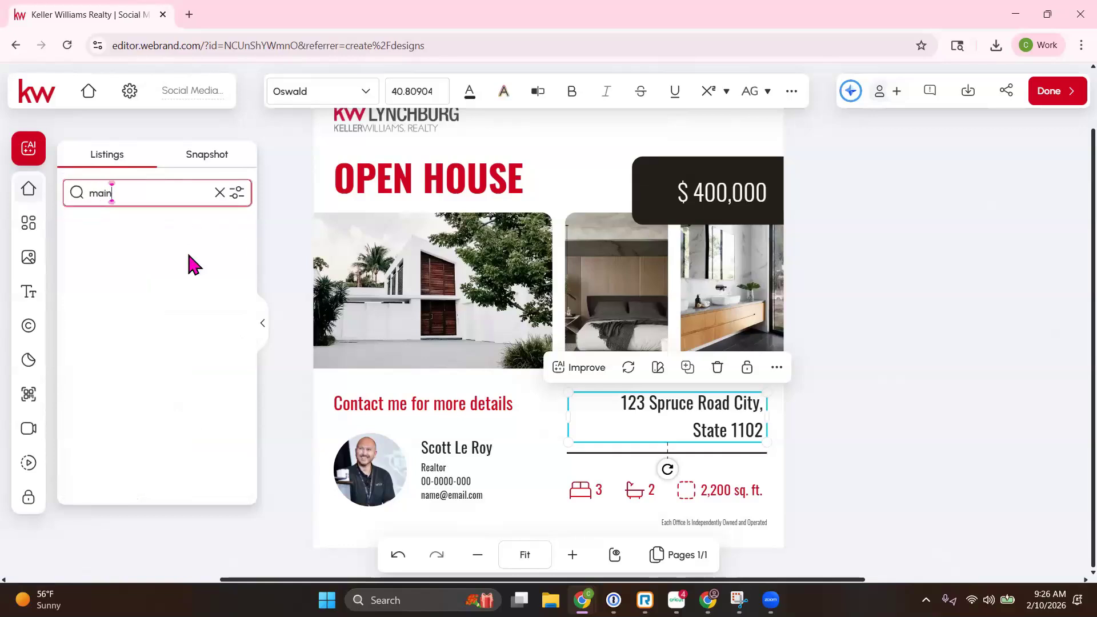
Step: Scroll the results and open the GUAYNABO listing's details
scroll(190, 264, "down", 15)
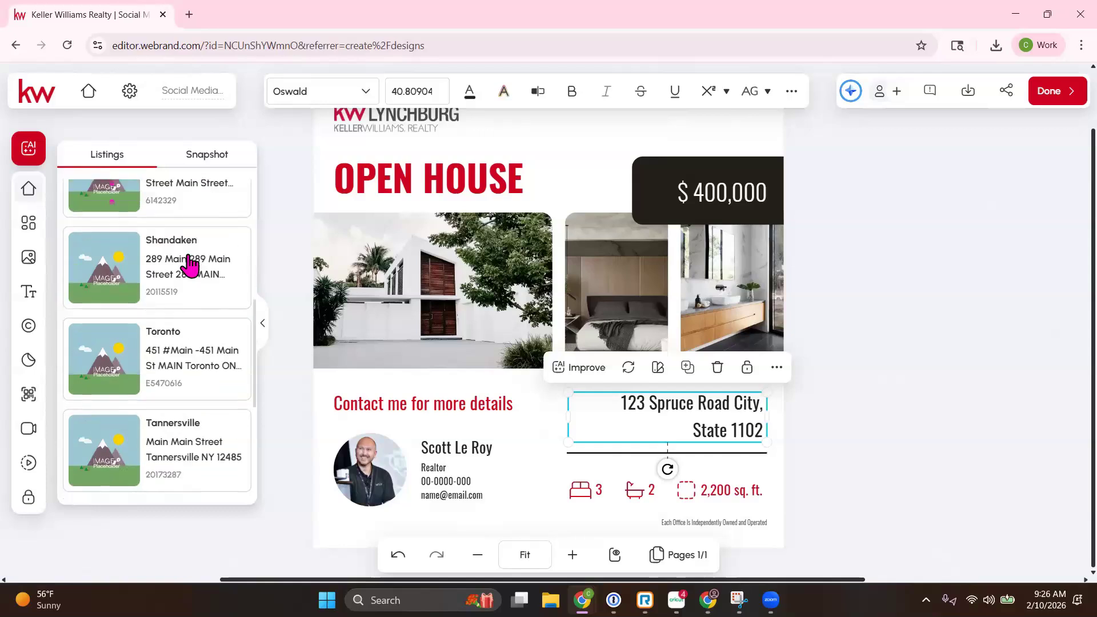
scroll(190, 264, "down", 5)
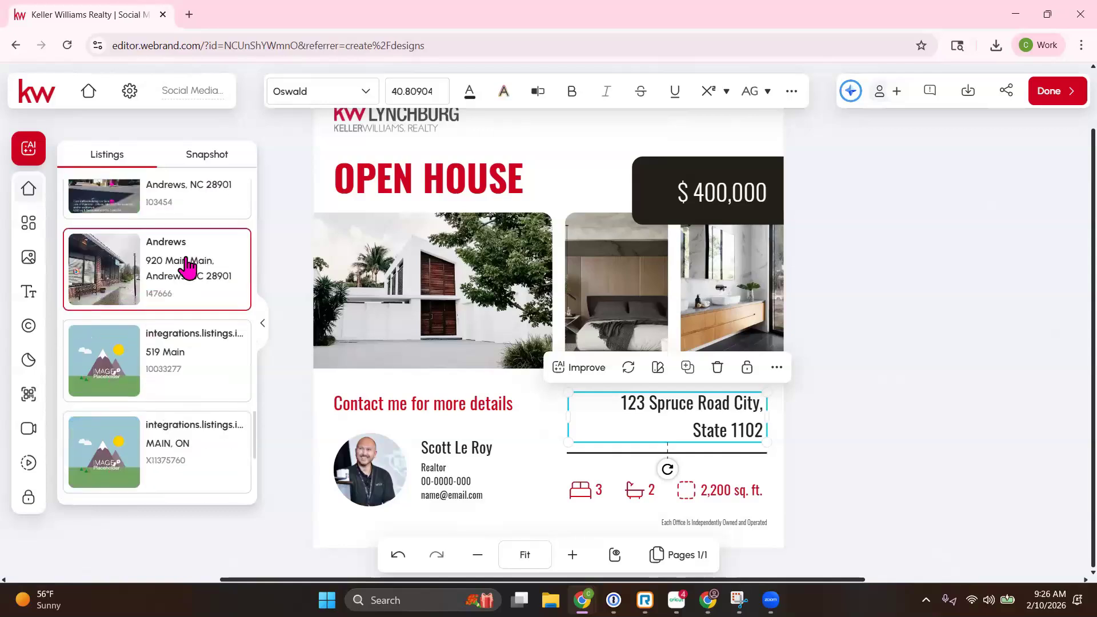
scroll(148, 304, "down", 5)
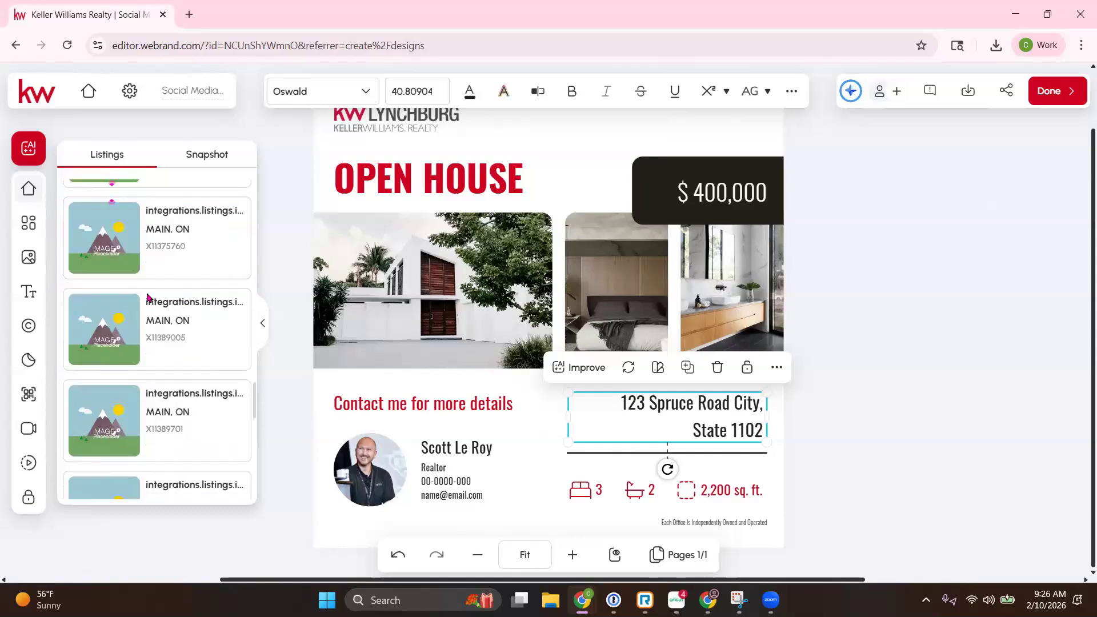
scroll(149, 305, "down", 5)
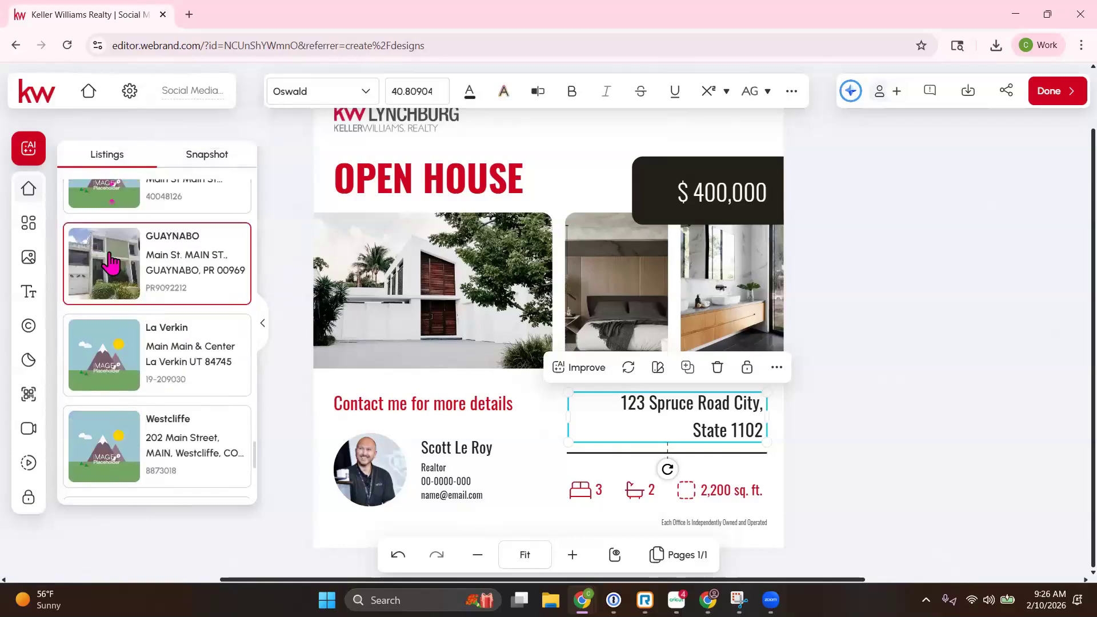
left_click(129, 272)
Step: Replace the house, bedroom and bathroom photos with the GUAYNABO listing's exterior, stairs and interior photos
mouse_move(122, 341)
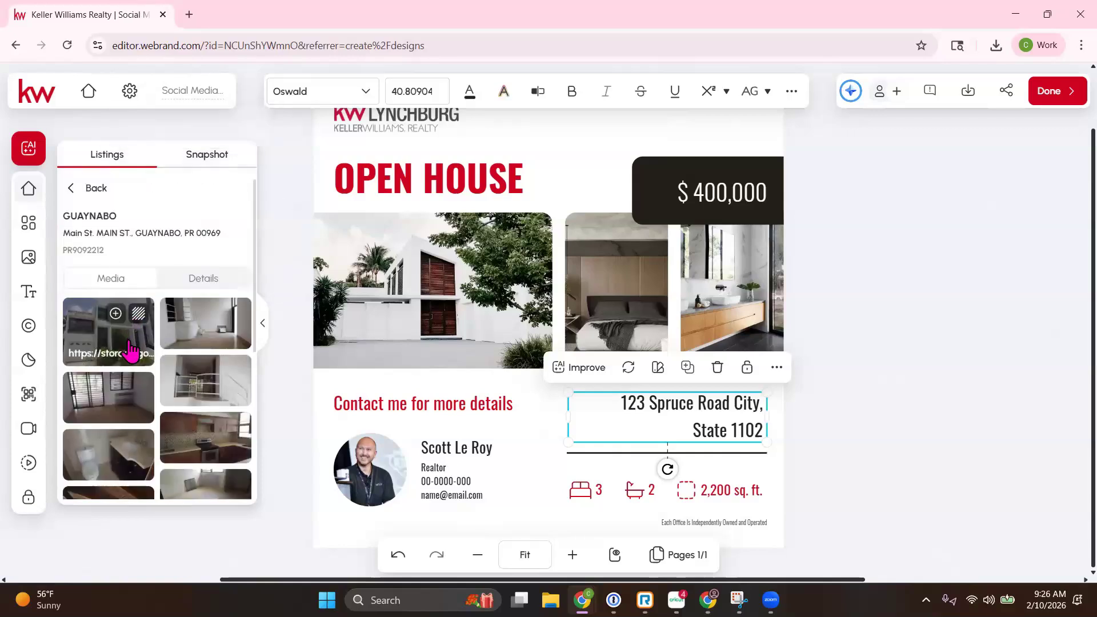
left_click(458, 264)
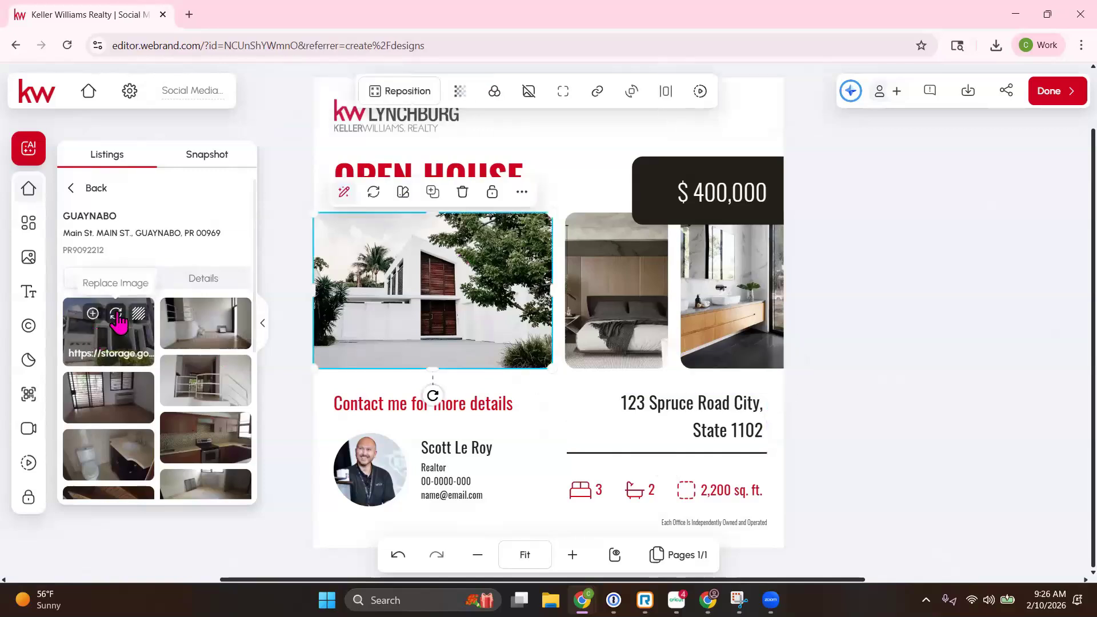
left_click(117, 315)
left_click(625, 278)
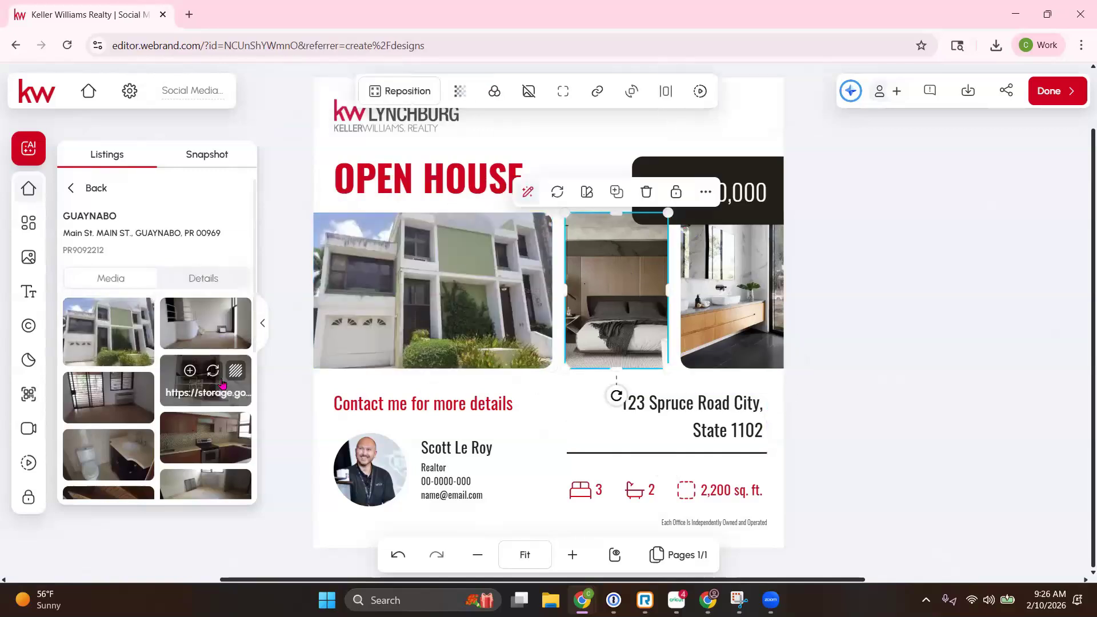
left_click(216, 377)
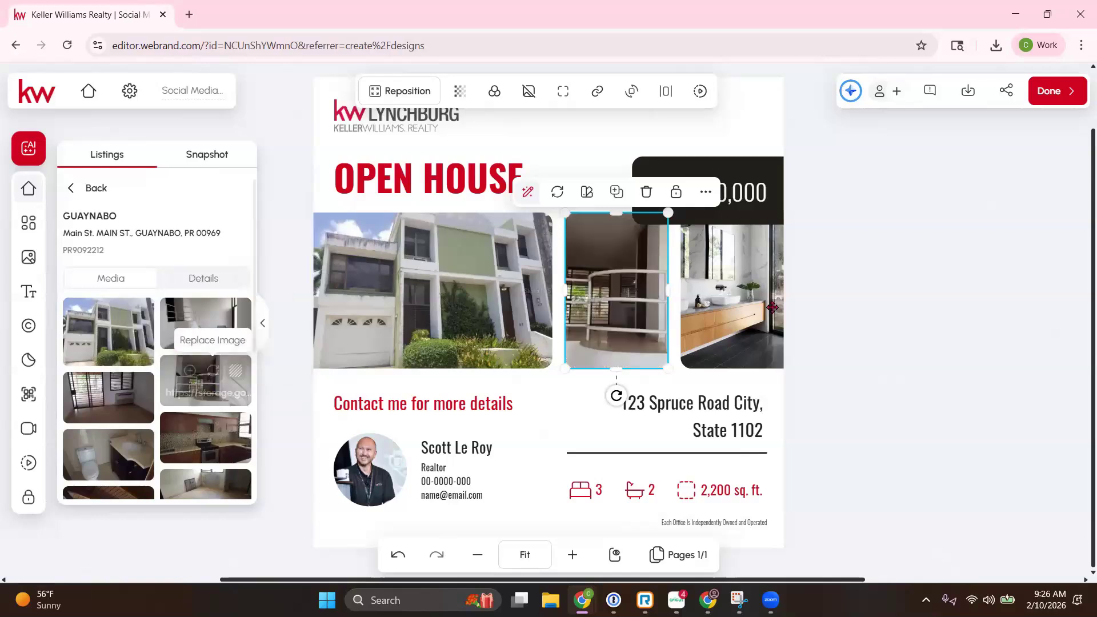
left_click(737, 305)
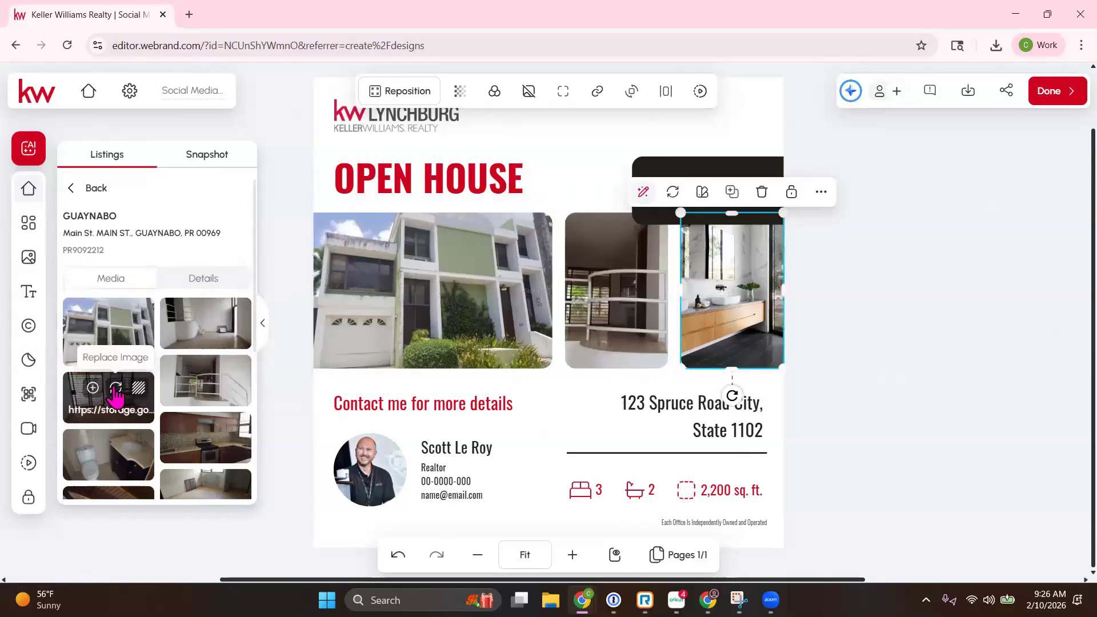
left_click(115, 390)
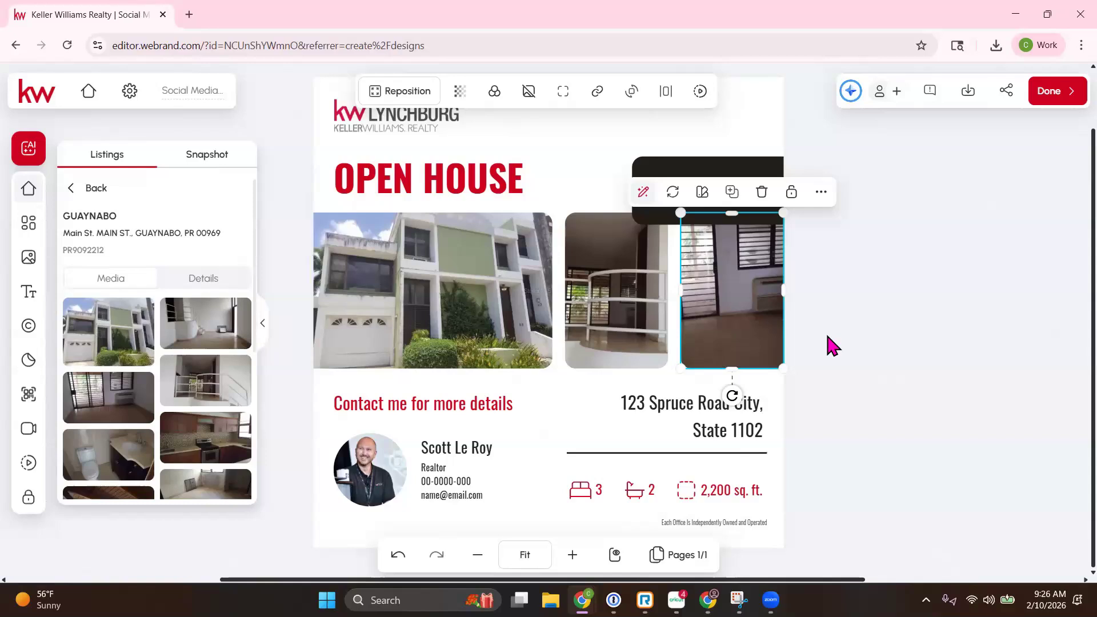
left_click(696, 404)
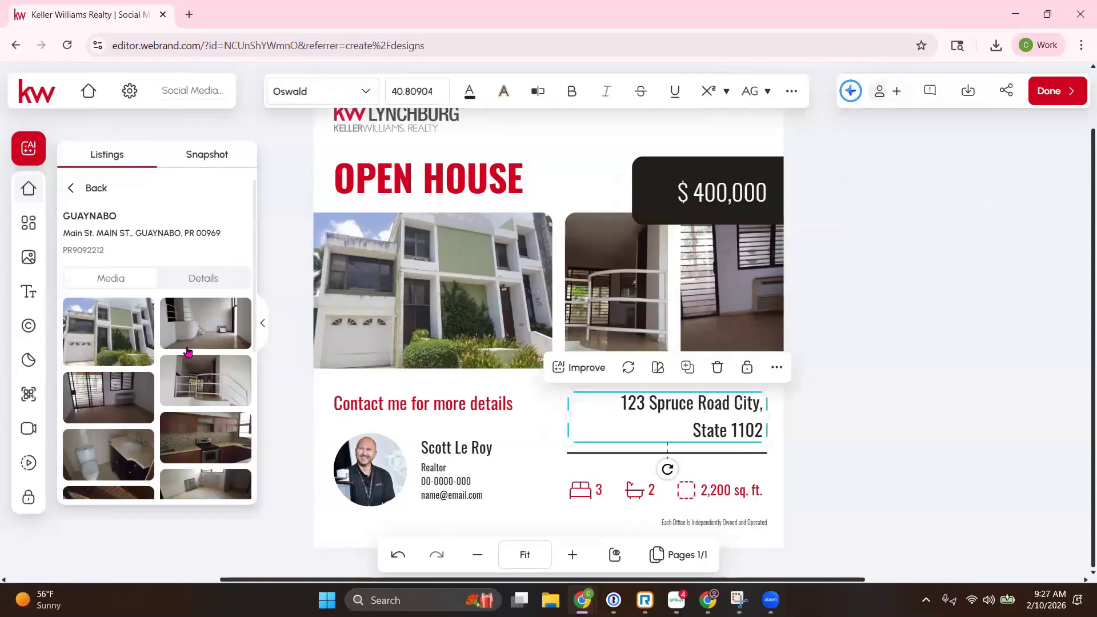
mouse_move(101, 327)
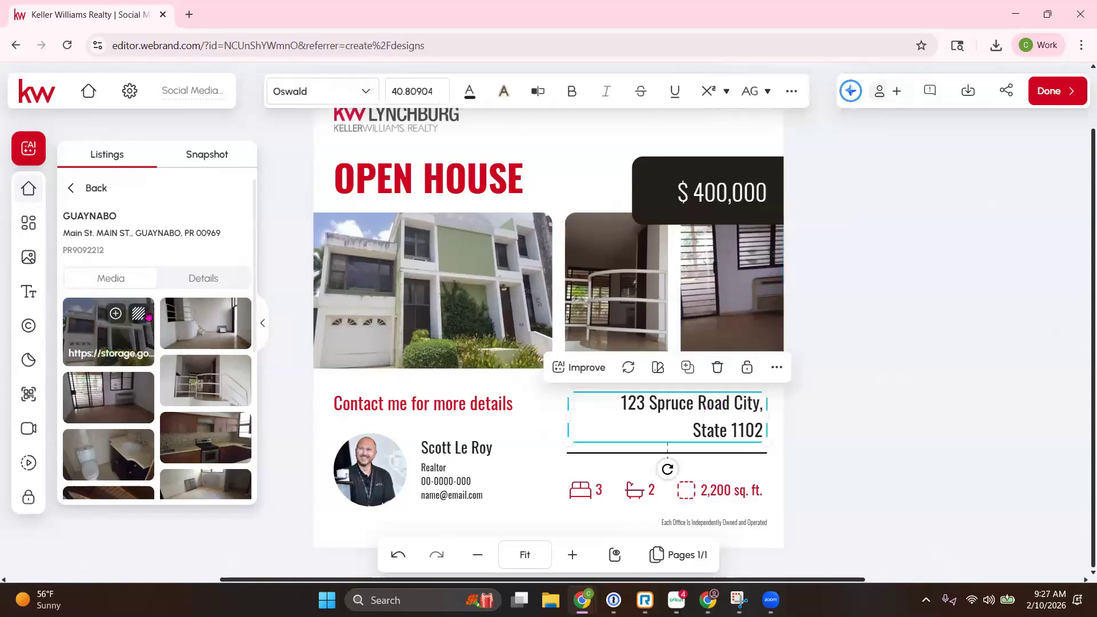
left_click(205, 280)
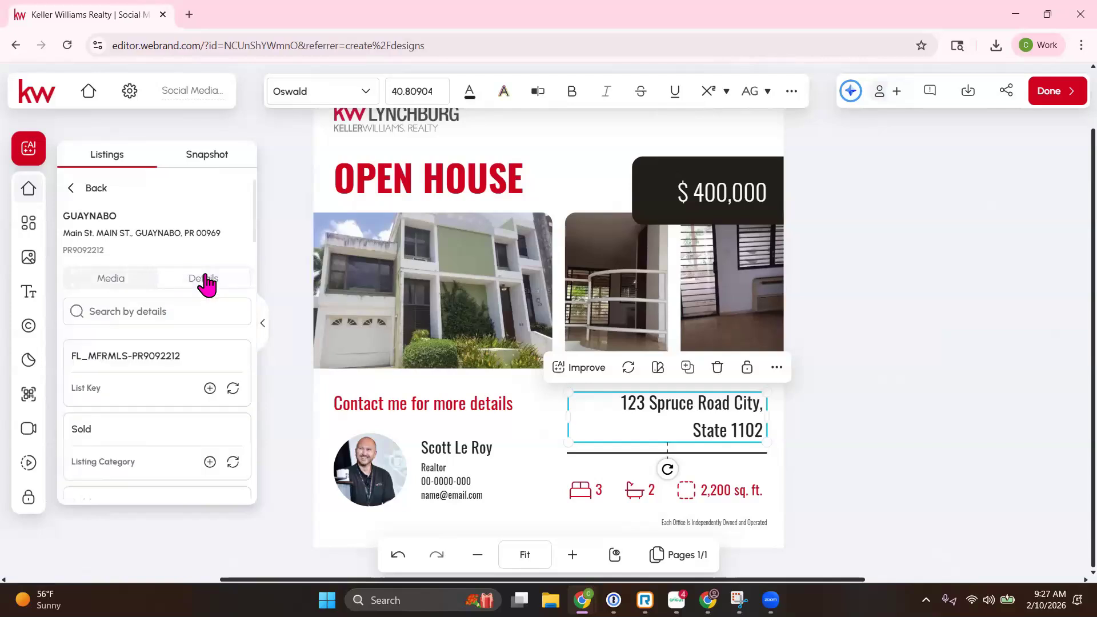
scroll(196, 351, "down", 15)
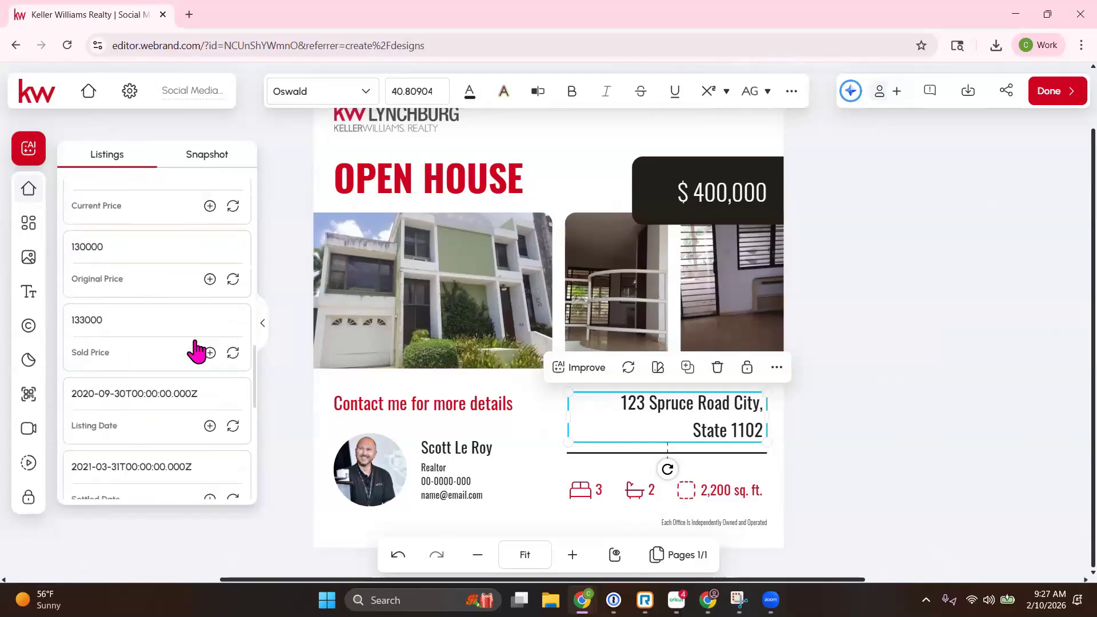
scroll(196, 351, "down", 5)
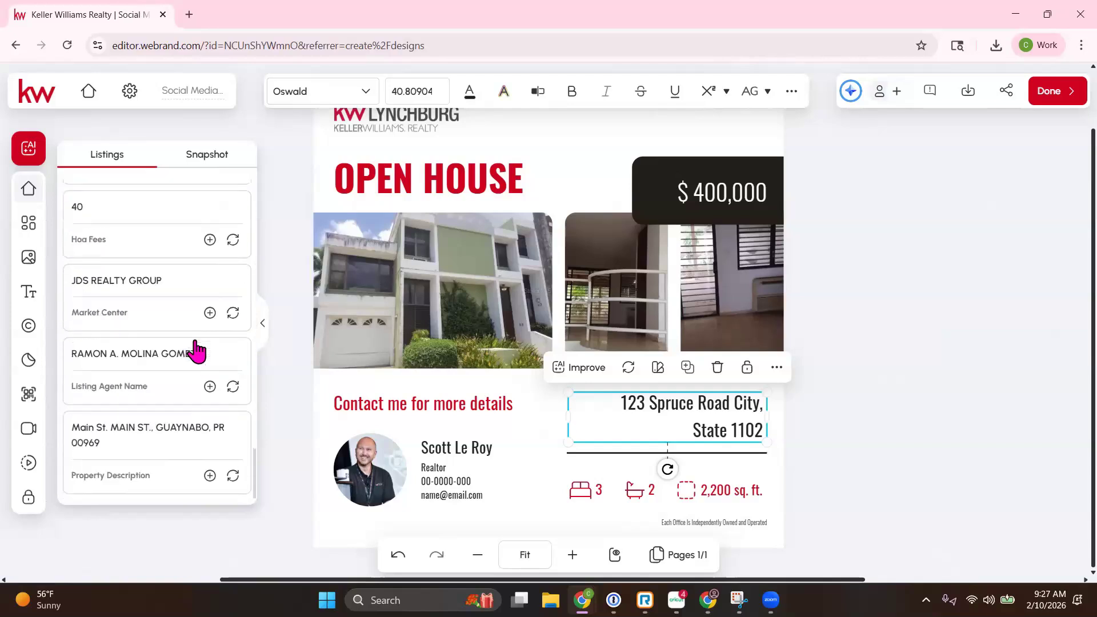
left_click(233, 477)
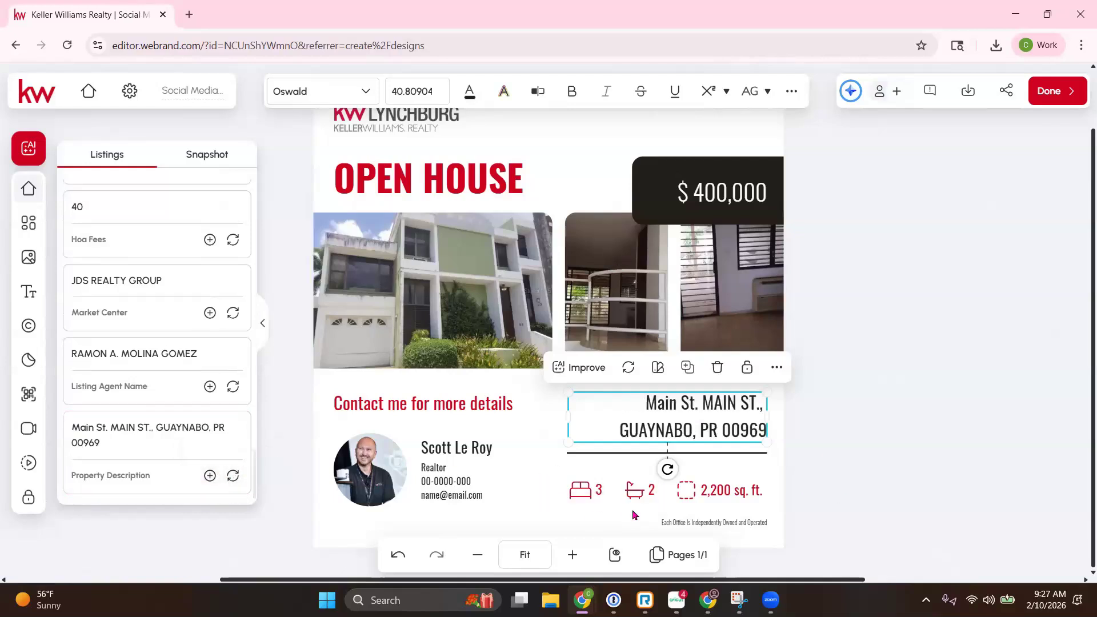
Step: Replace the $400,000 price with the listing's current price, $130000
left_click(743, 195)
scroll(174, 299, "up", 3)
scroll(174, 299, "down", 15)
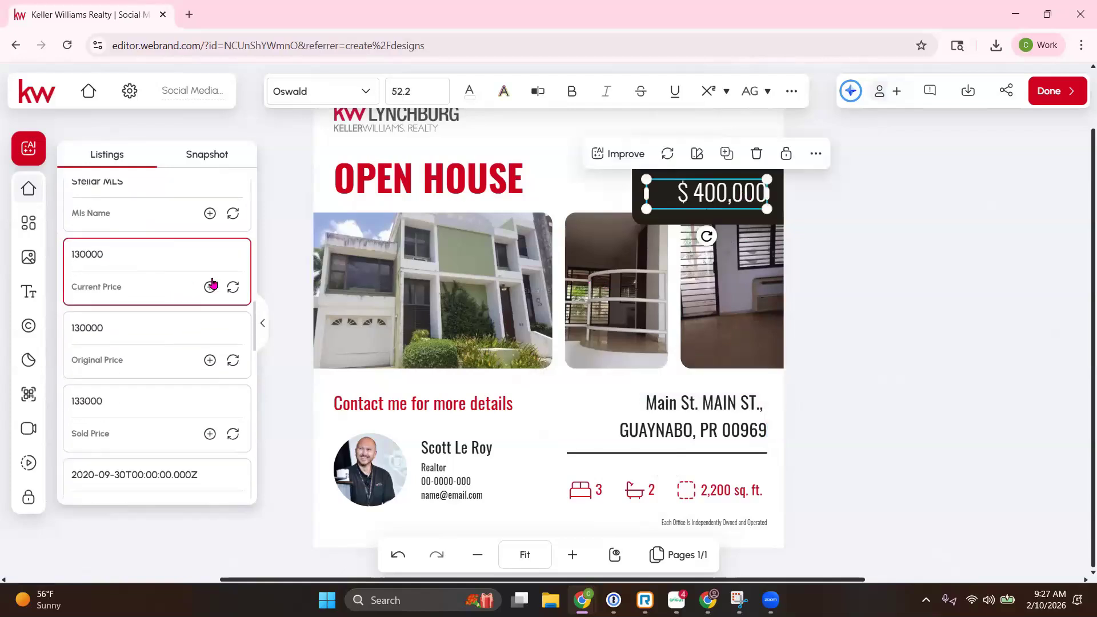
left_click(232, 287)
left_click_drag(700, 192, 700, 192)
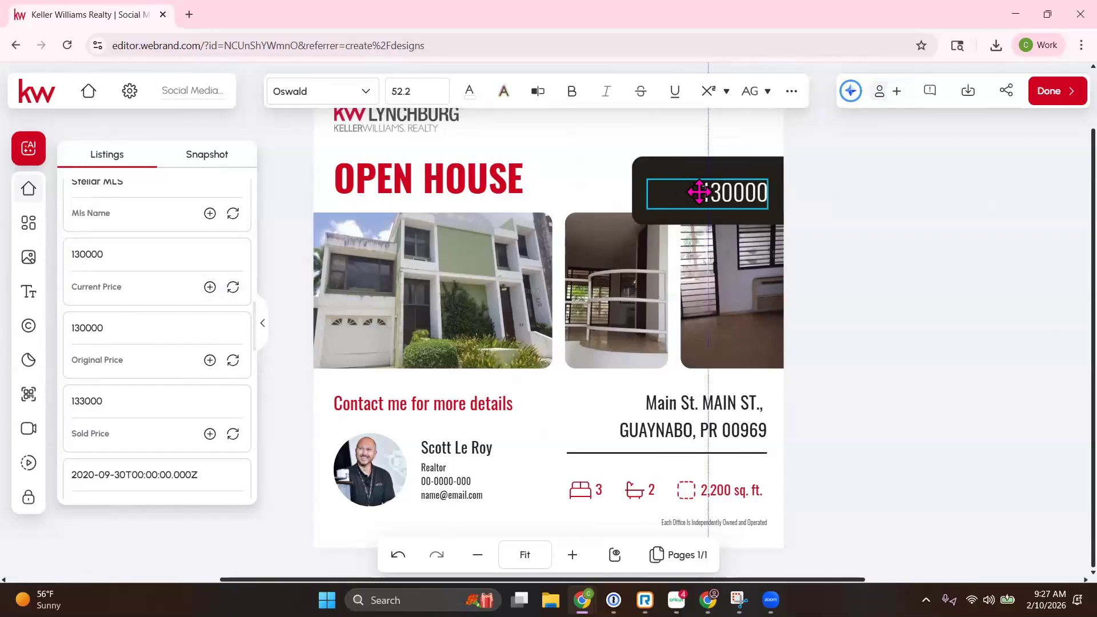
double_click(699, 192)
left_click(704, 195)
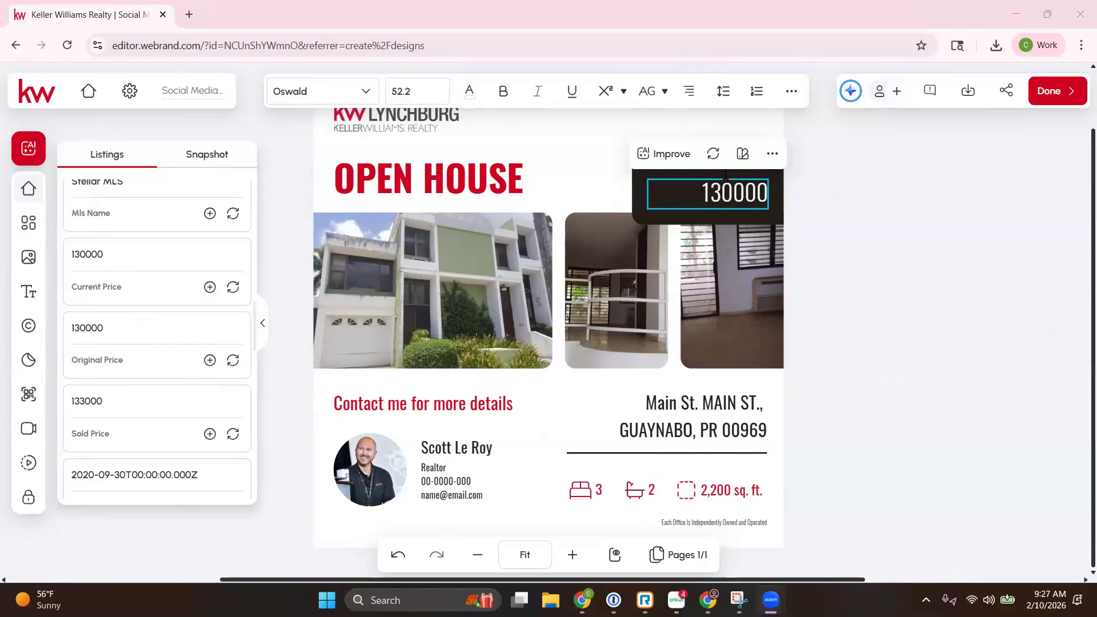
left_click(702, 197)
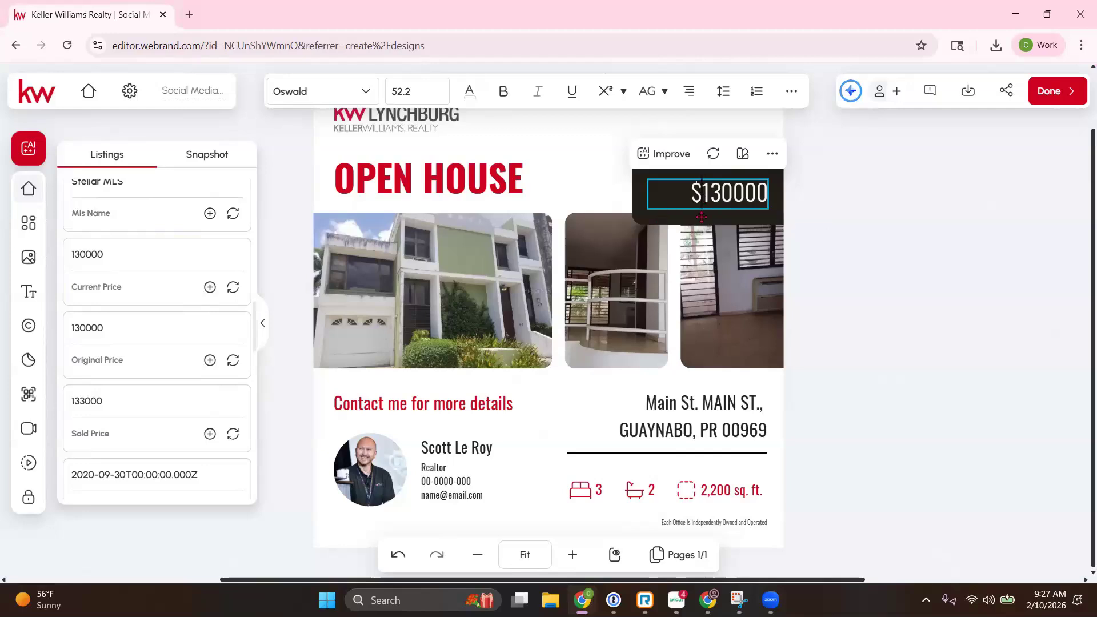
Step: Set the bedroom and bathroom counts to the listing's 3 and 3
scroll(172, 377, "down", 5)
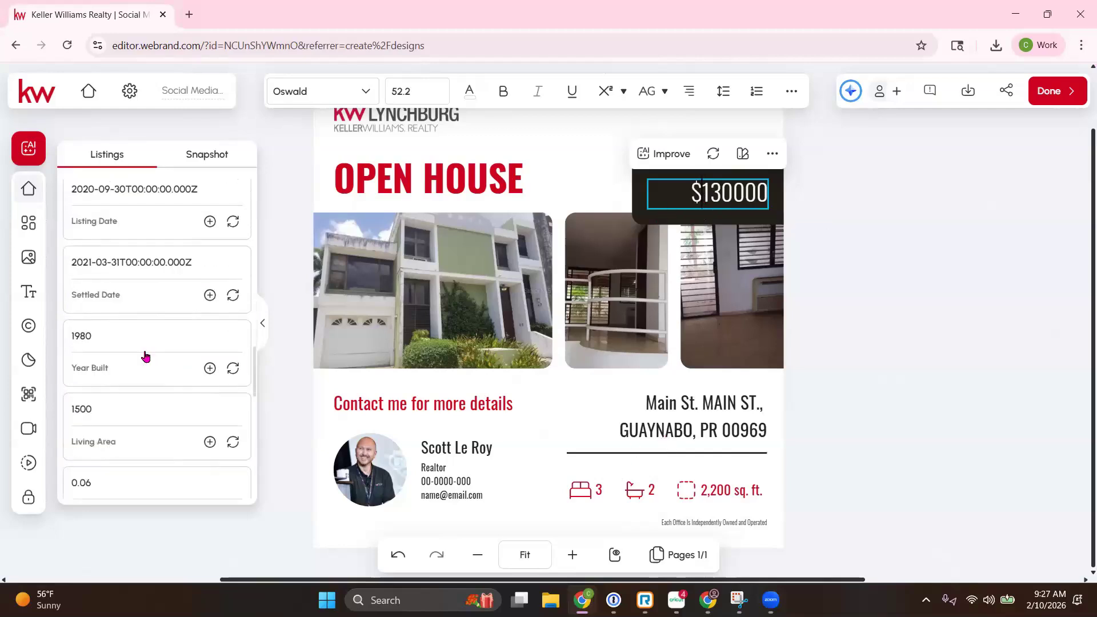
scroll(145, 358, "down", 5)
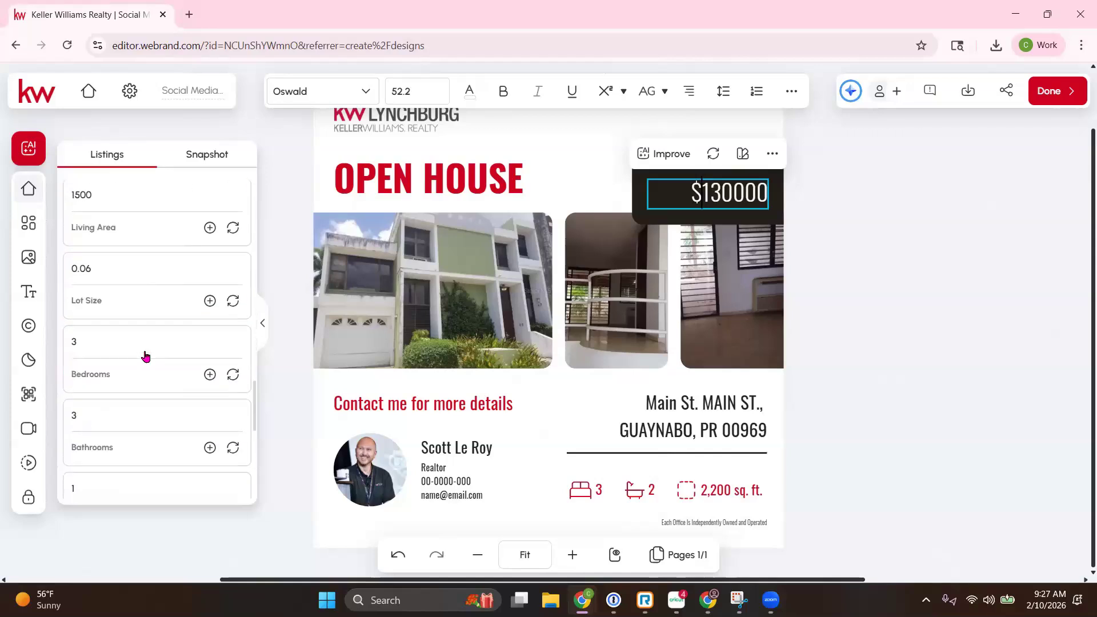
double_click(599, 490)
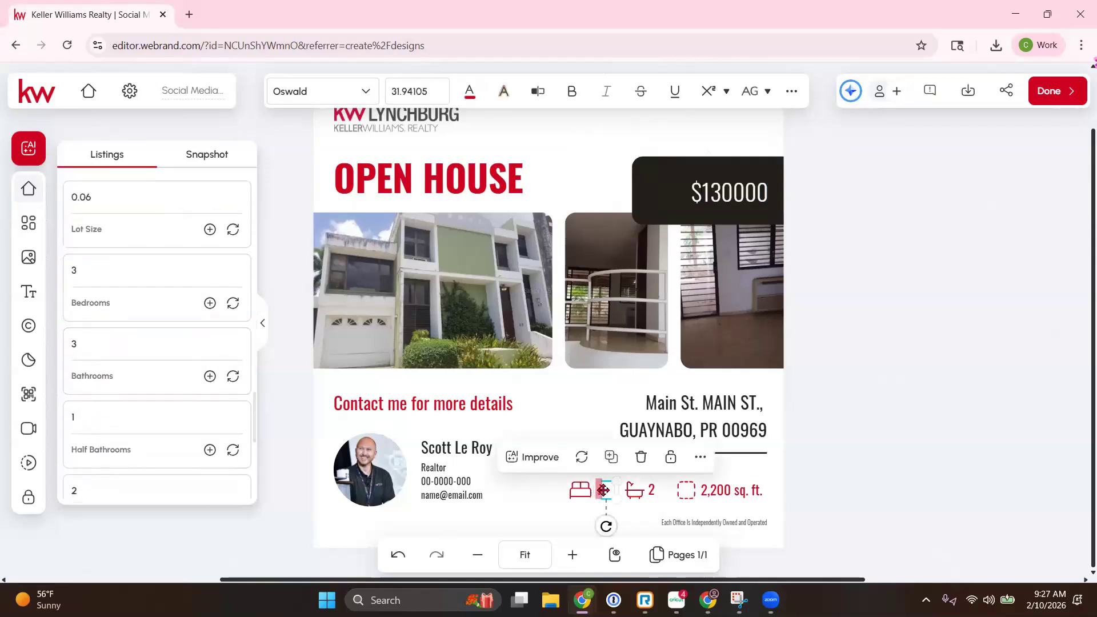
left_click(241, 304)
left_click(238, 382)
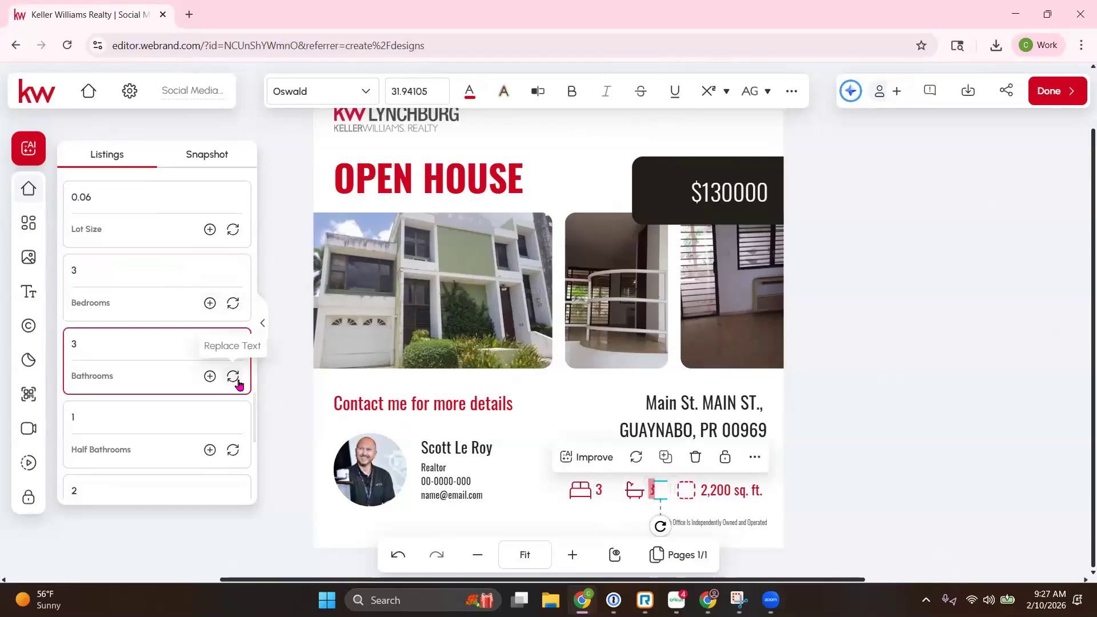
scroll(188, 388, "down", 3)
scroll(188, 390, "up", 5)
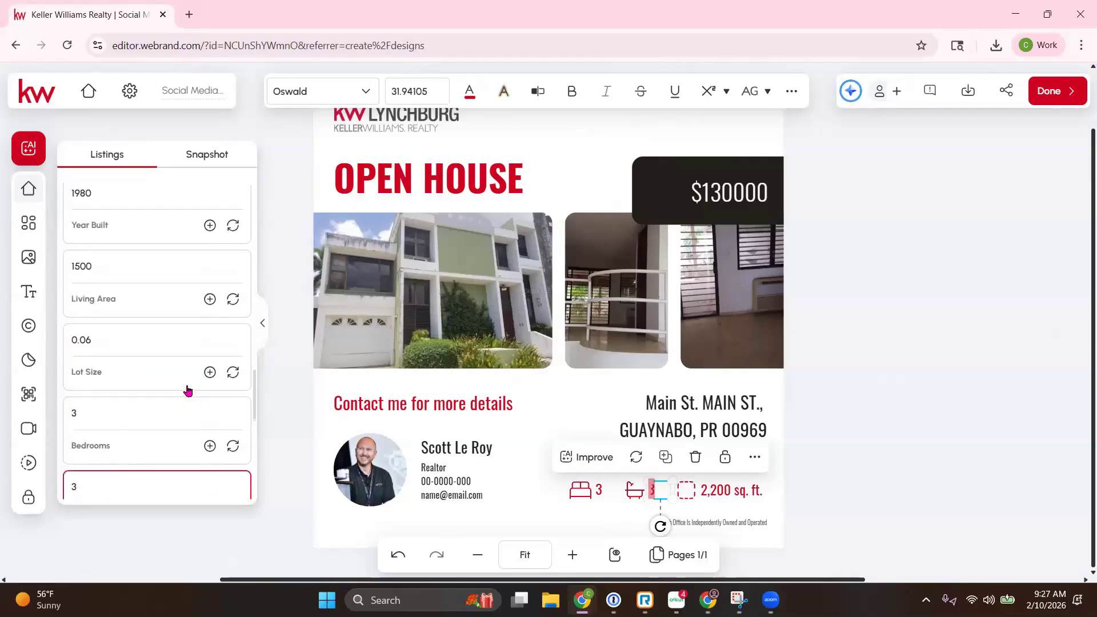
Step: Replace the 2,200 sq. ft. area with the listing's 1500 and append 'sq ft.'
left_click(709, 490)
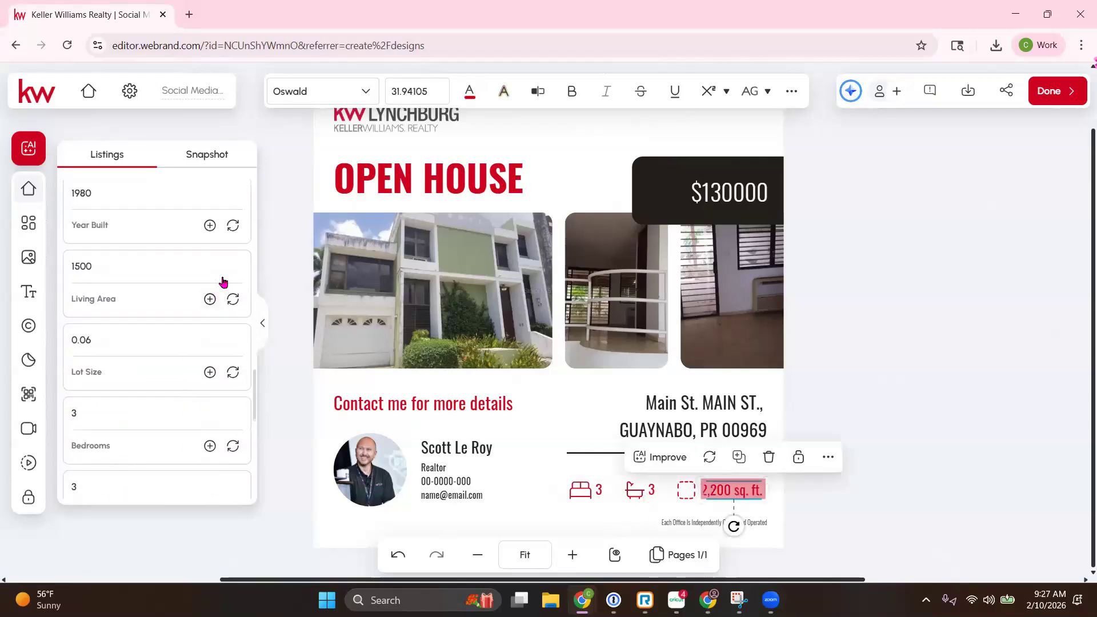
left_click(233, 301)
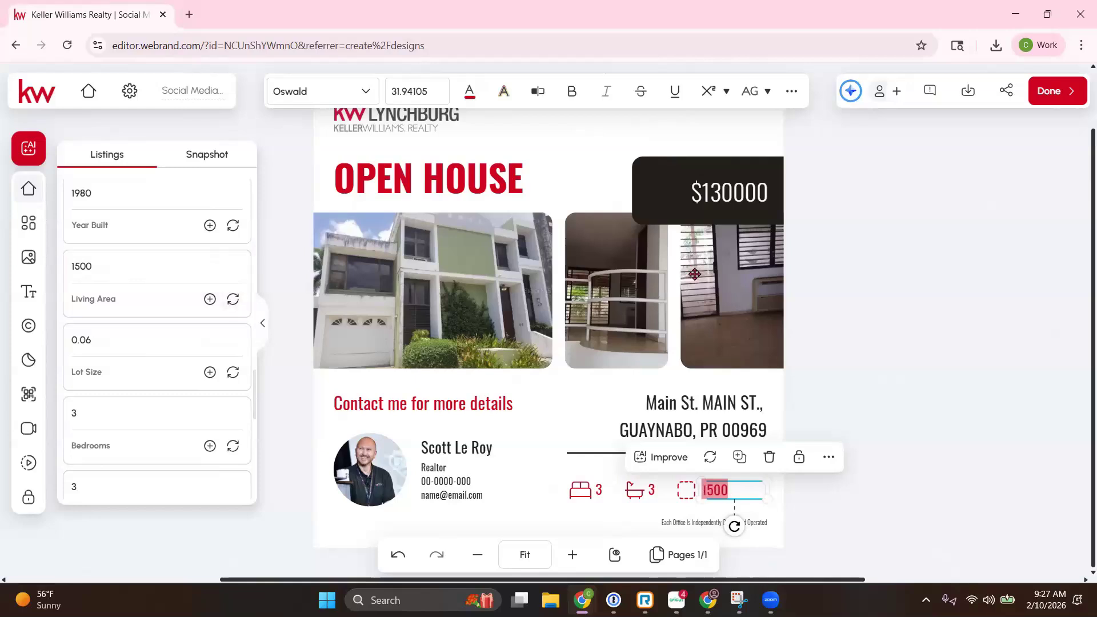
double_click(739, 489)
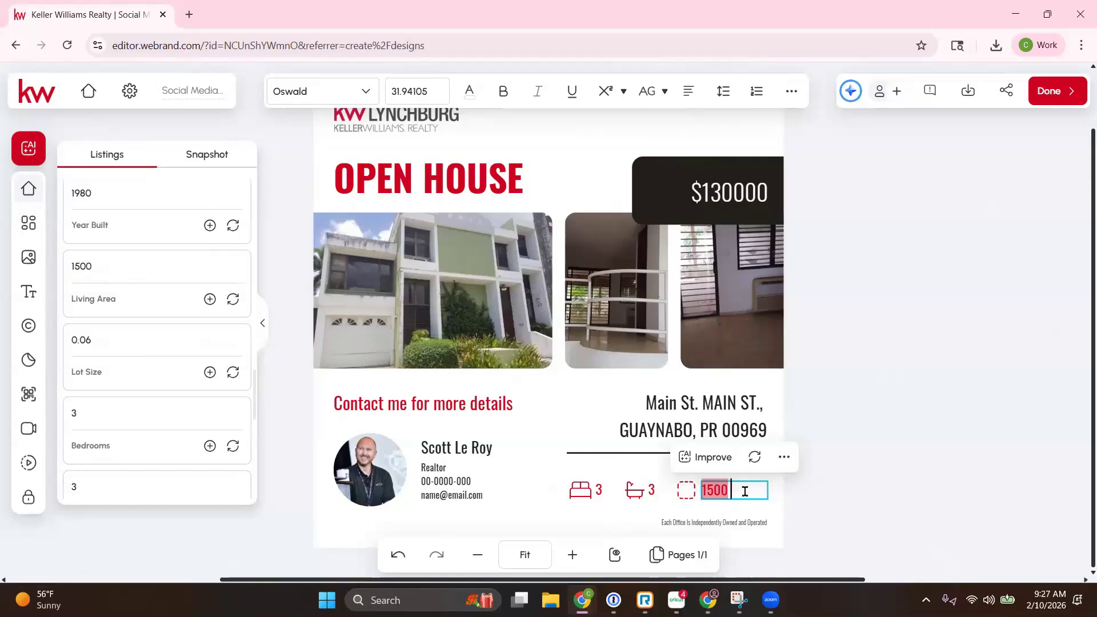
type("sq ft.")
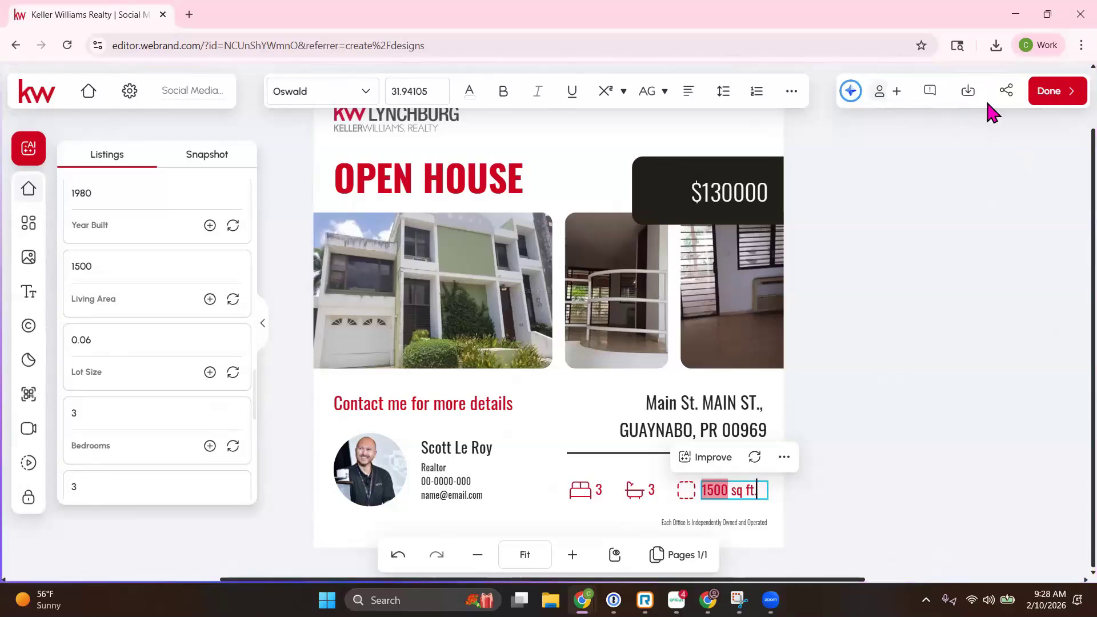
Step: Download the Open House square as a PNG, then click Done to return to Designs
left_click(968, 98)
left_click(966, 102)
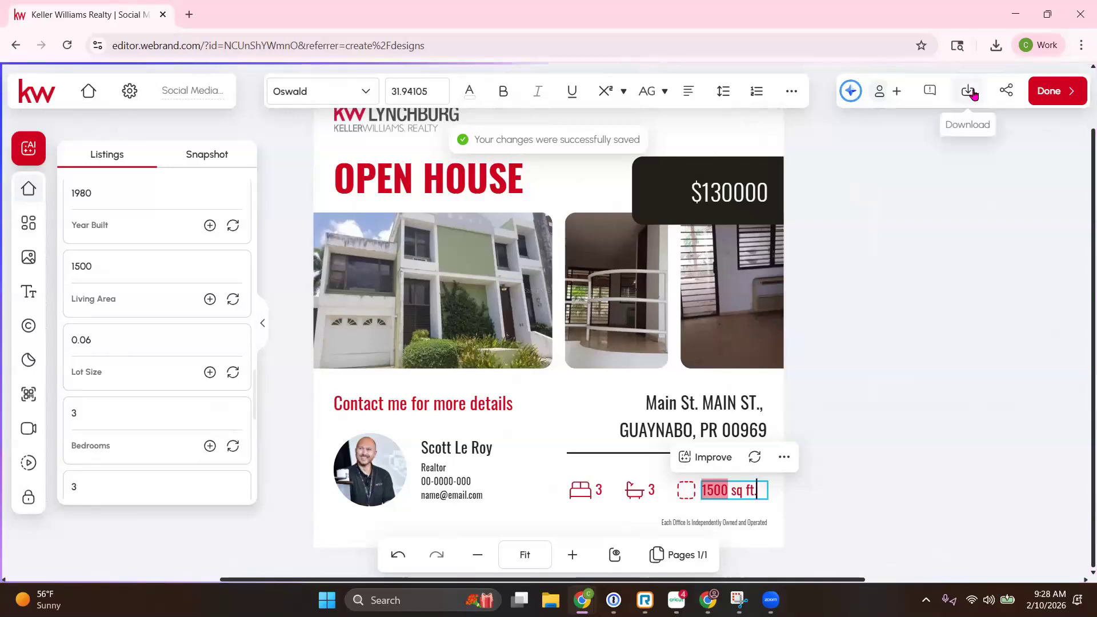
left_click(974, 97)
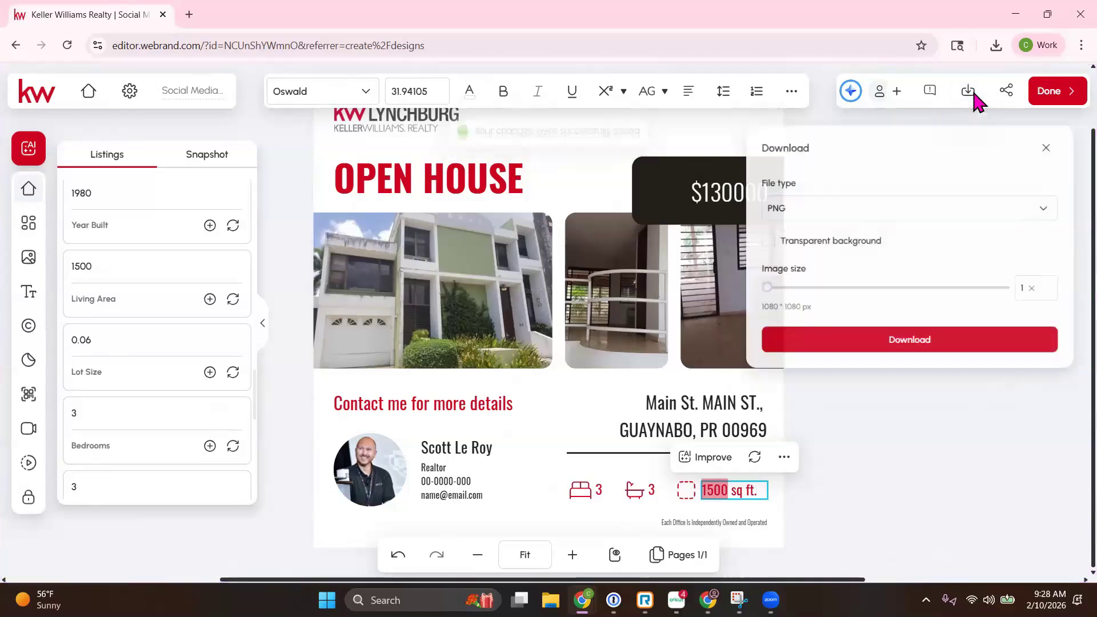
left_click(873, 347)
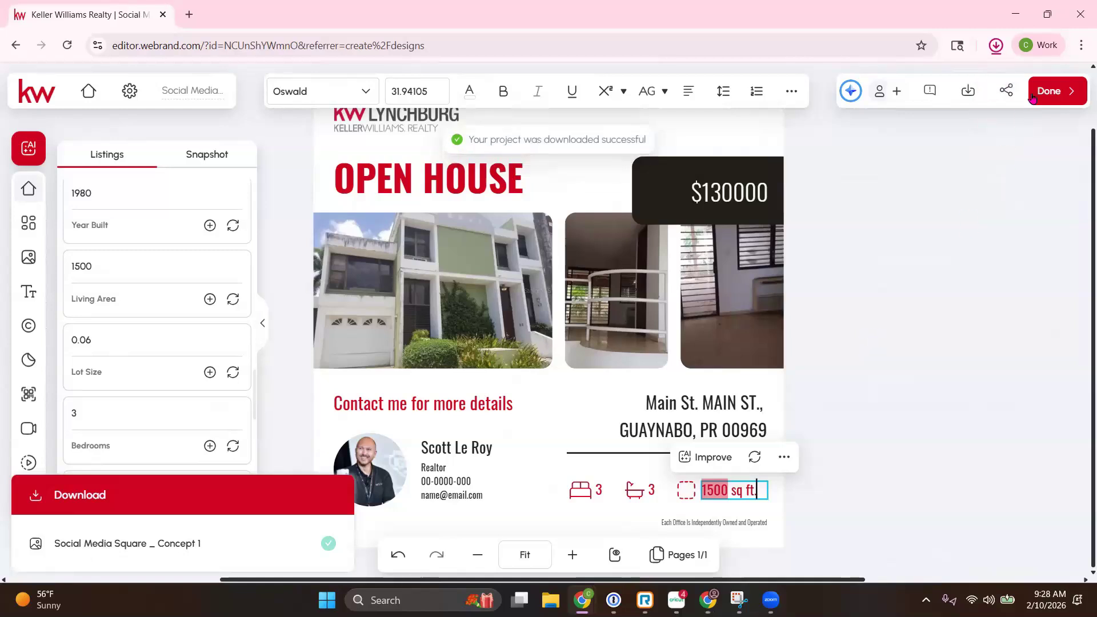
left_click(1048, 92)
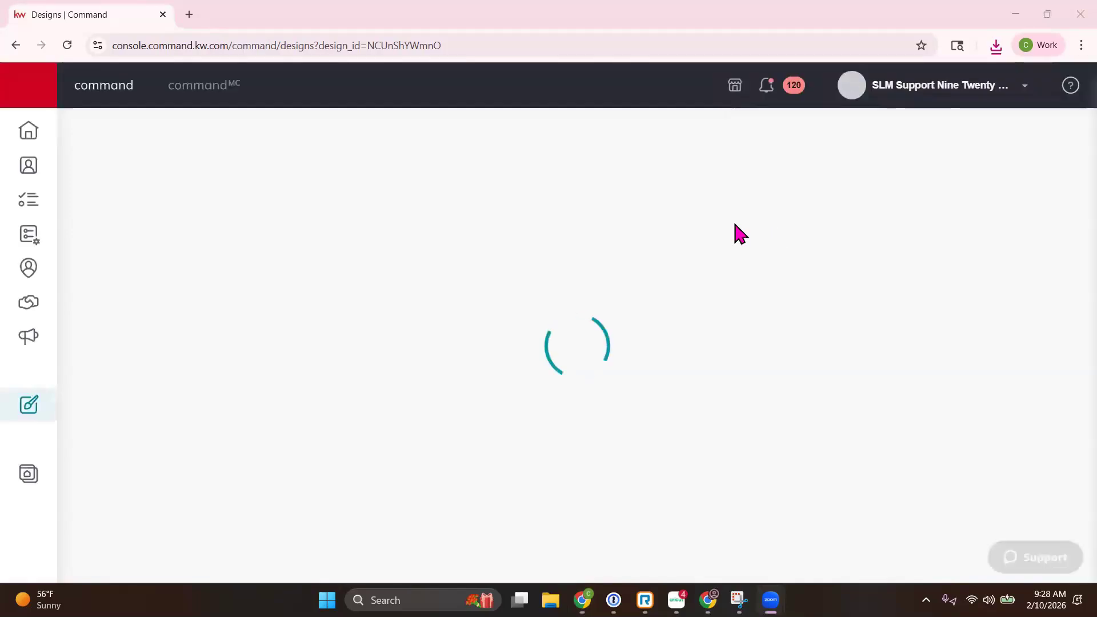
Step: Create a Social Post campaign and add the Instagram and Twitter accounts alongside Facebook
left_click(37, 341)
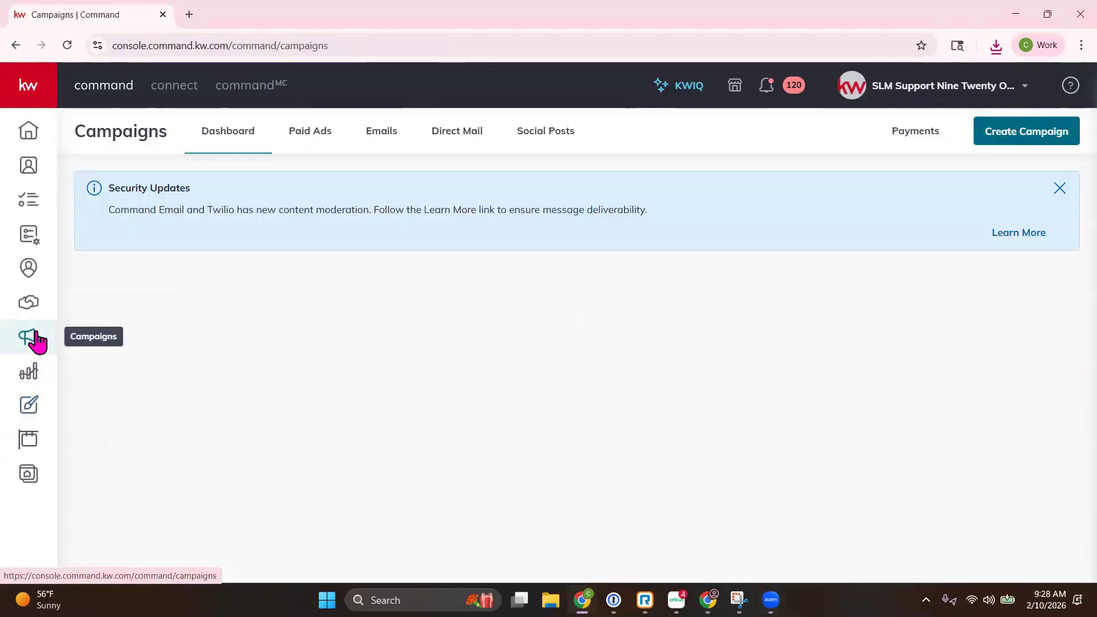
left_click(1027, 142)
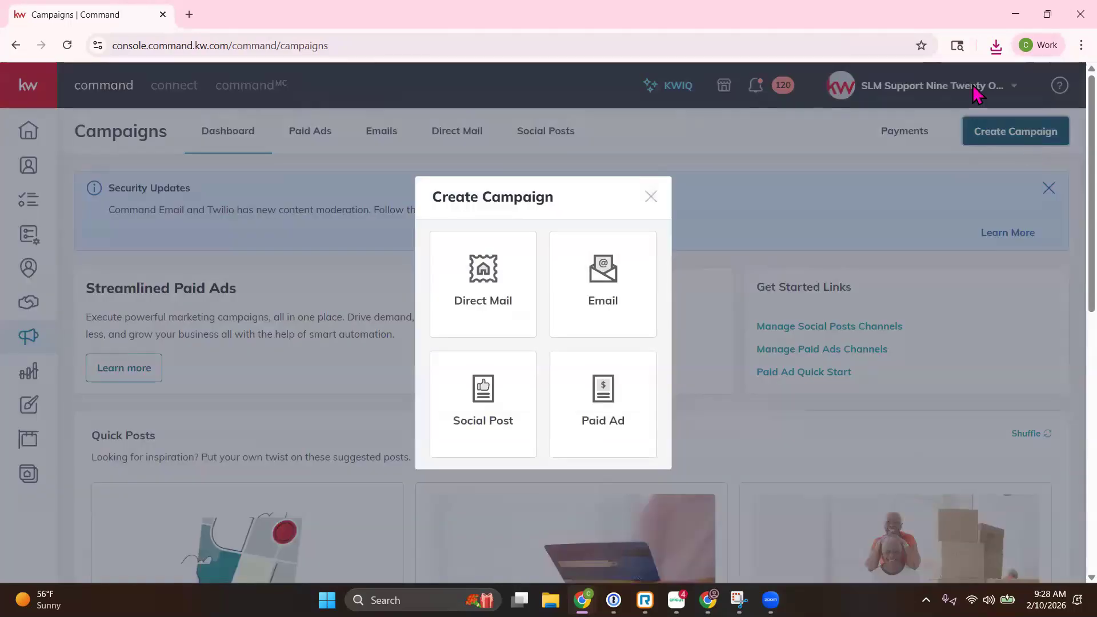
left_click(487, 394)
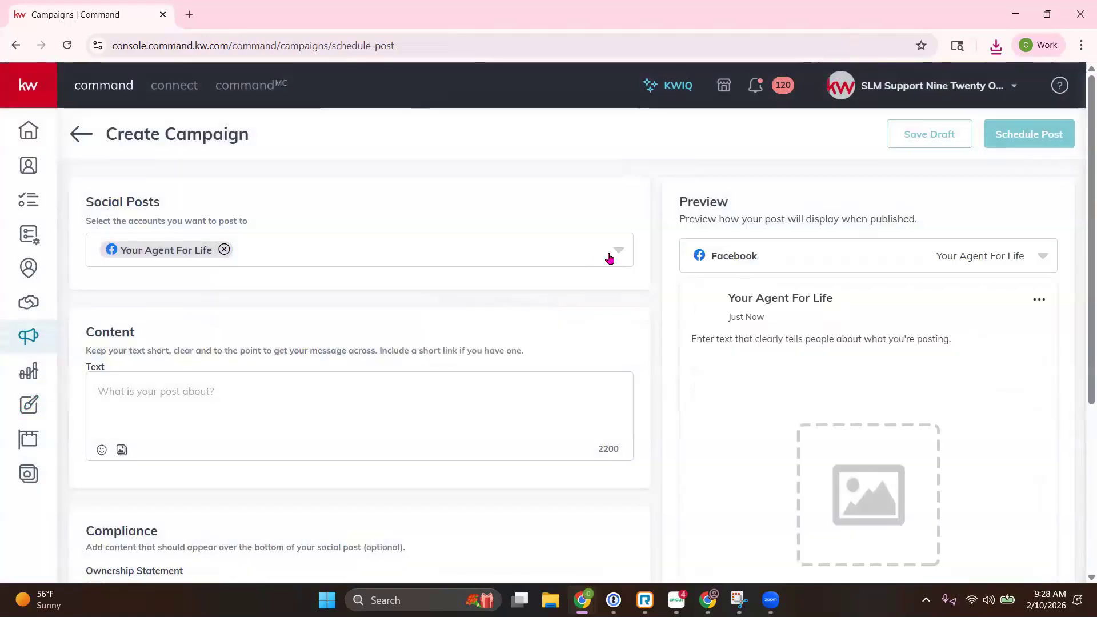
left_click(610, 258)
left_click(104, 389)
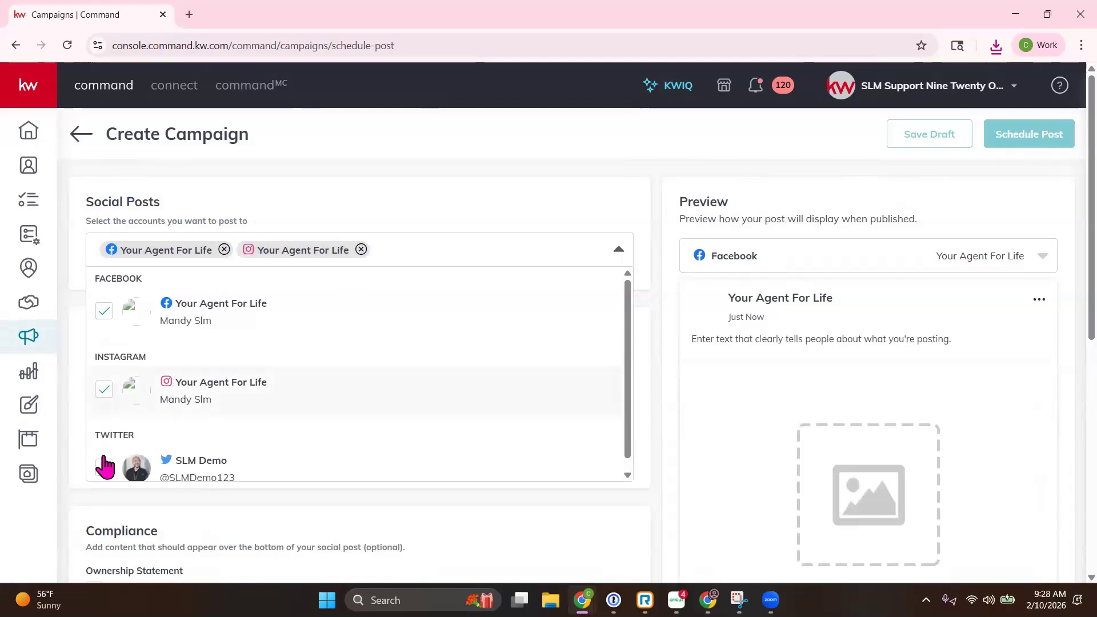
left_click(104, 467)
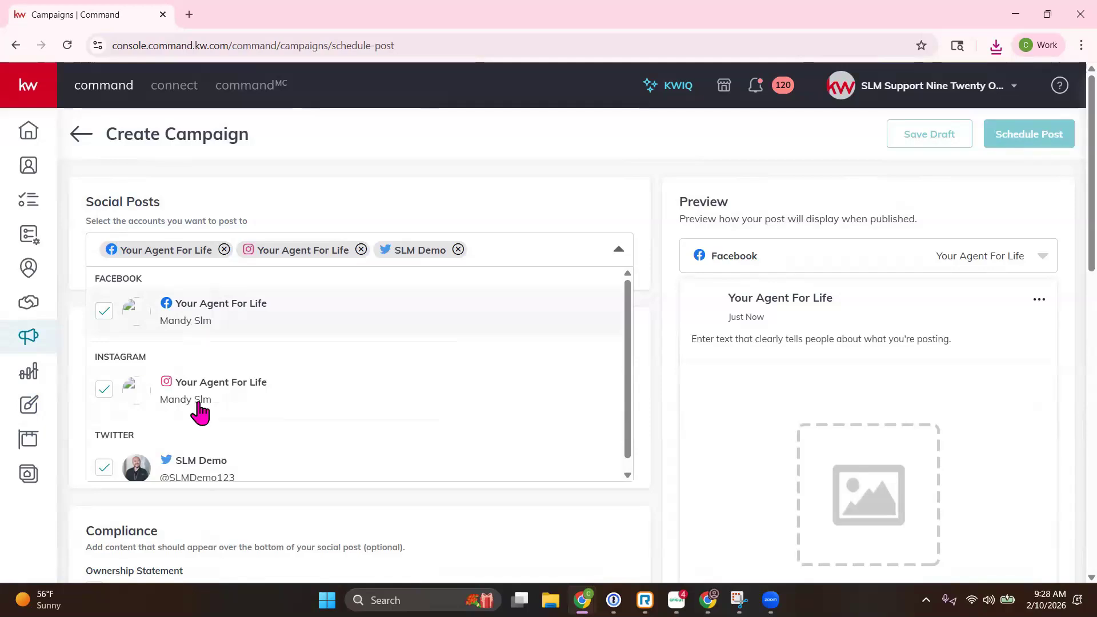
left_click(488, 167)
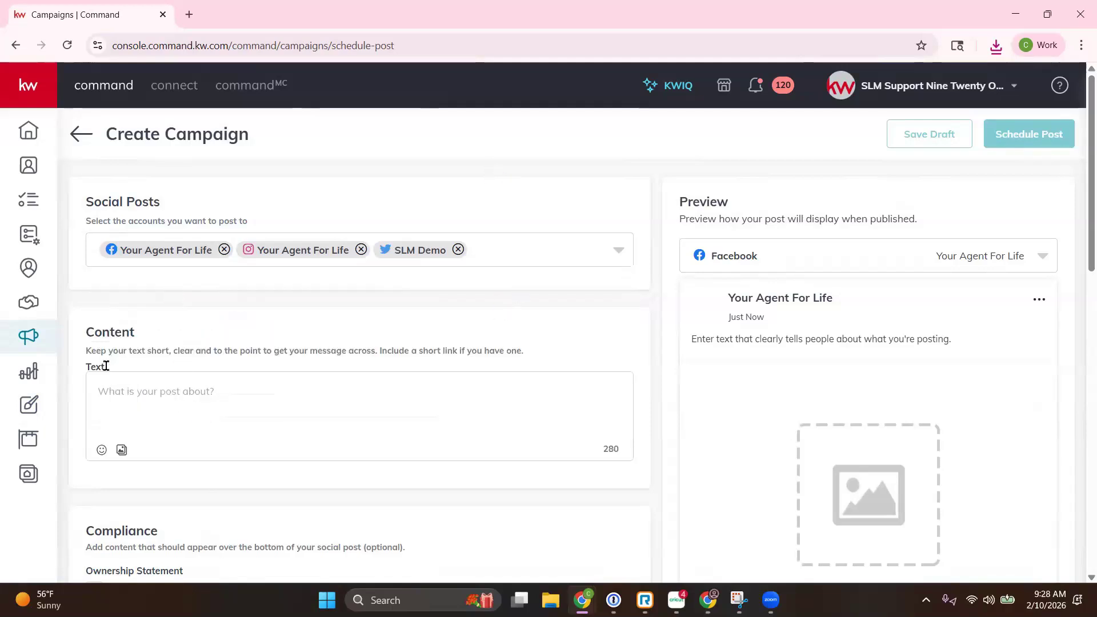
scroll(121, 383, "down", 1)
Step: Attach the downloaded Open House PNG cropped Square (1:1), then enter 'Open House this Saturday from 1-3PM'
left_click(121, 379)
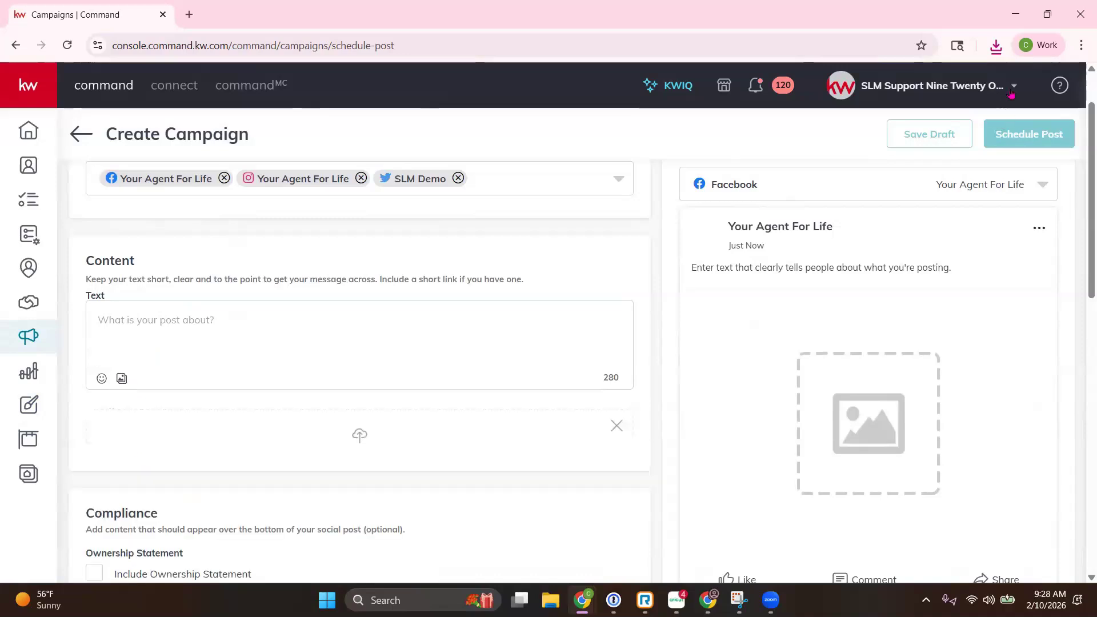
left_click(996, 45)
left_click_drag(814, 115, 323, 463)
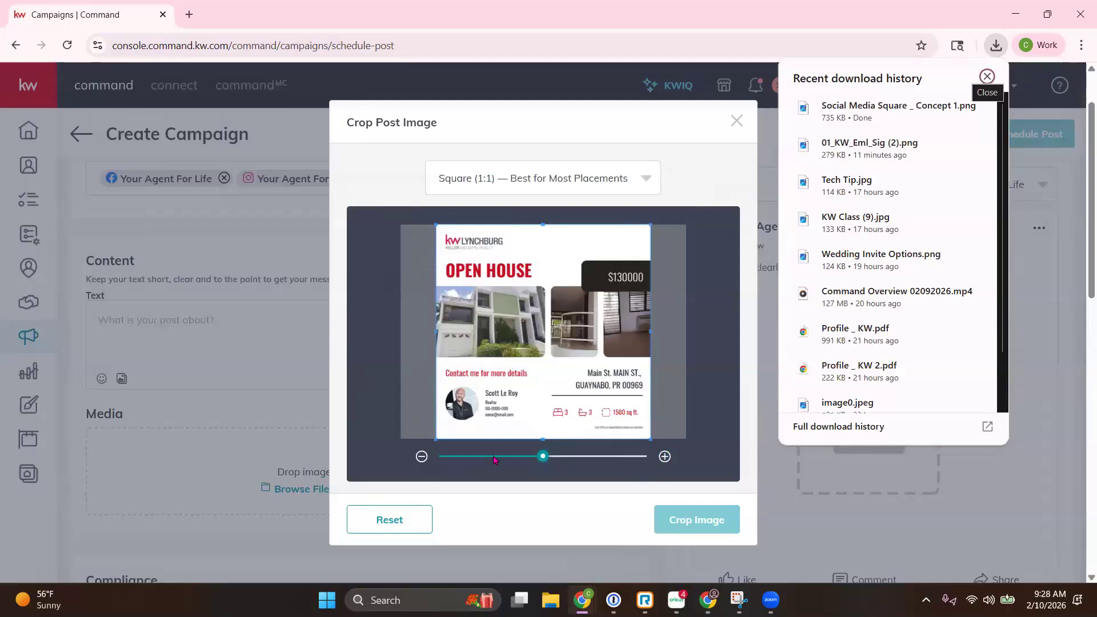
left_click(578, 180)
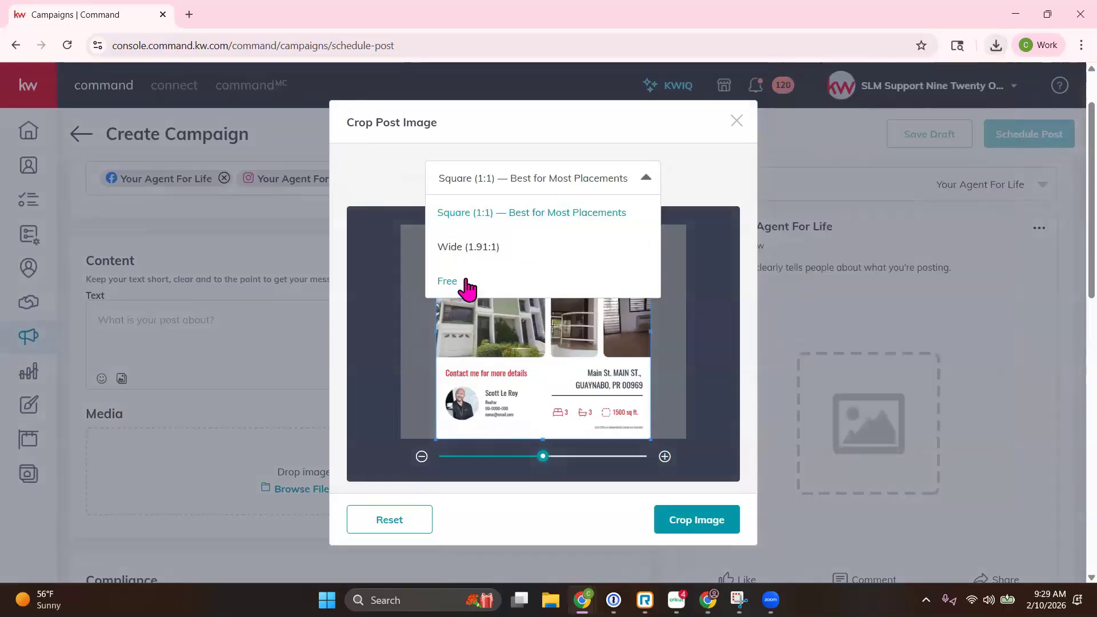
left_click(690, 173)
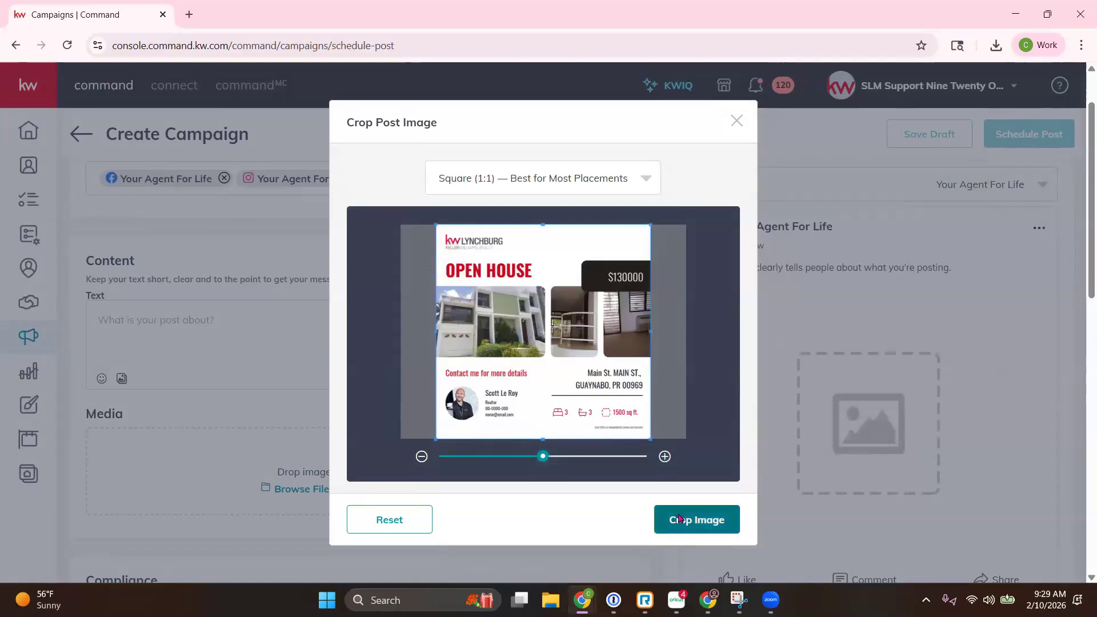
left_click(679, 519)
left_click(115, 342)
type("Open House this Saturday")
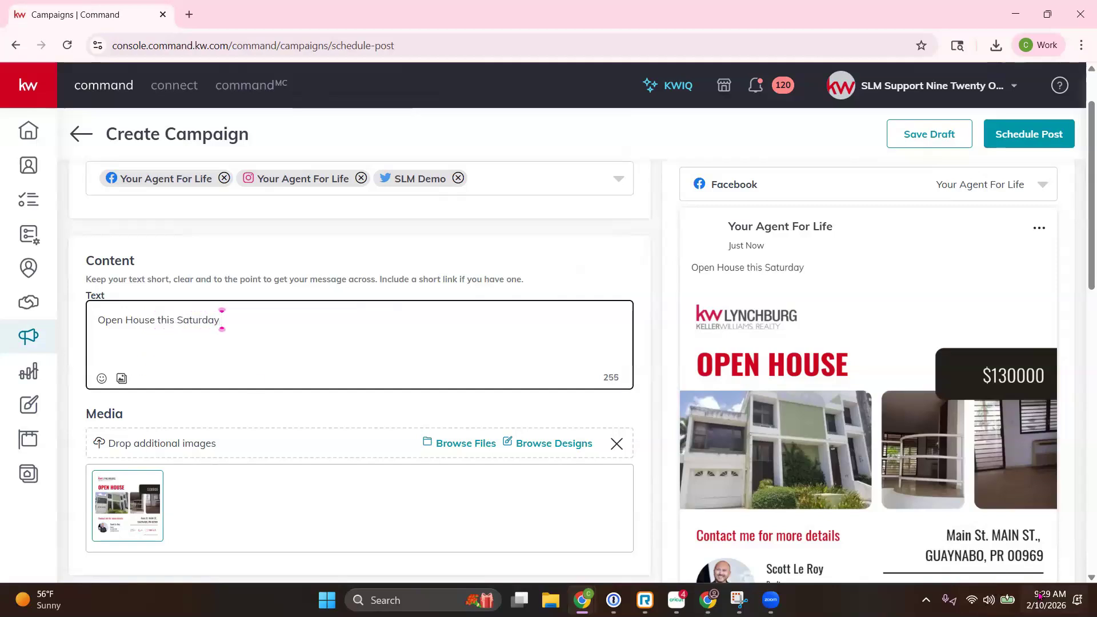
type(" from 1-3PM<")
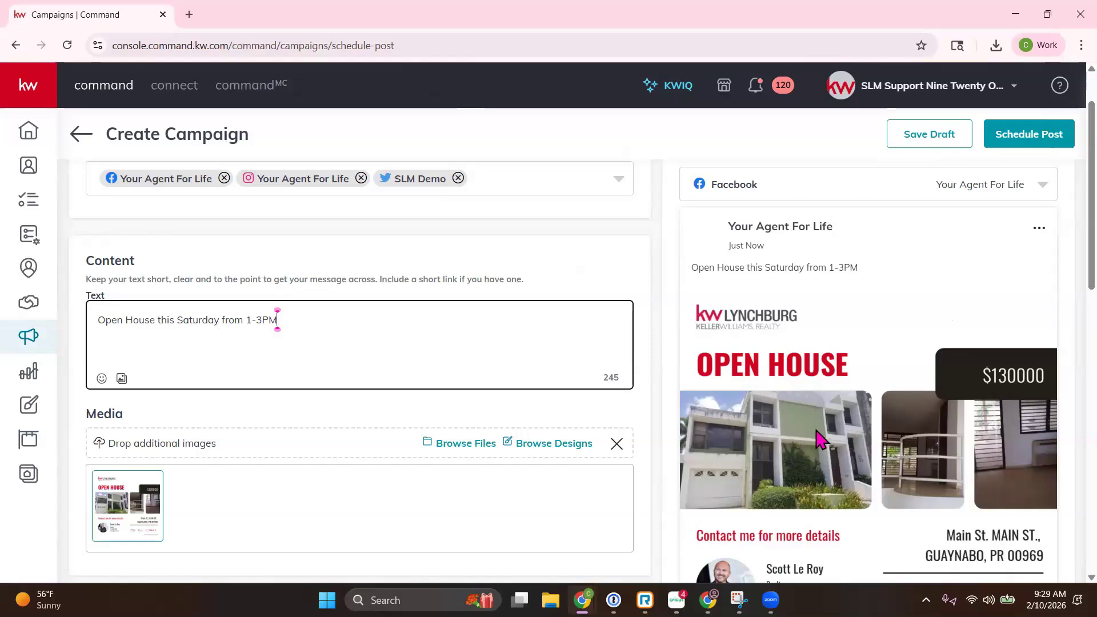
Step: Scroll down to review the post with its 'Open House this Saturday from 1-3PM' caption
scroll(386, 426, "down", 2)
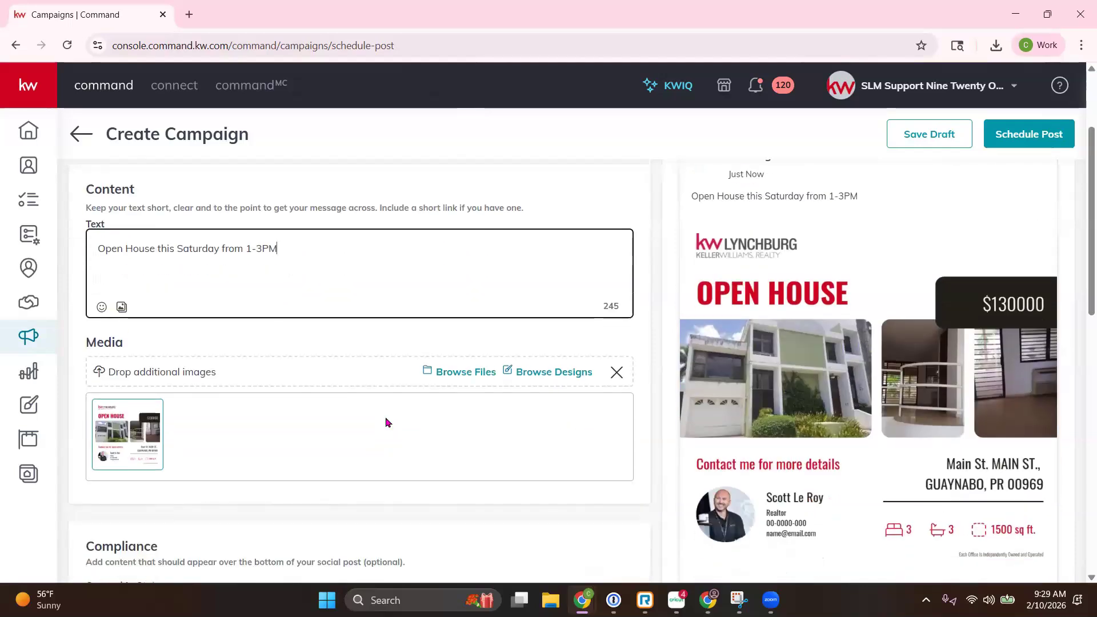
scroll(385, 423, "down", 3)
scroll(385, 417, "down", 3)
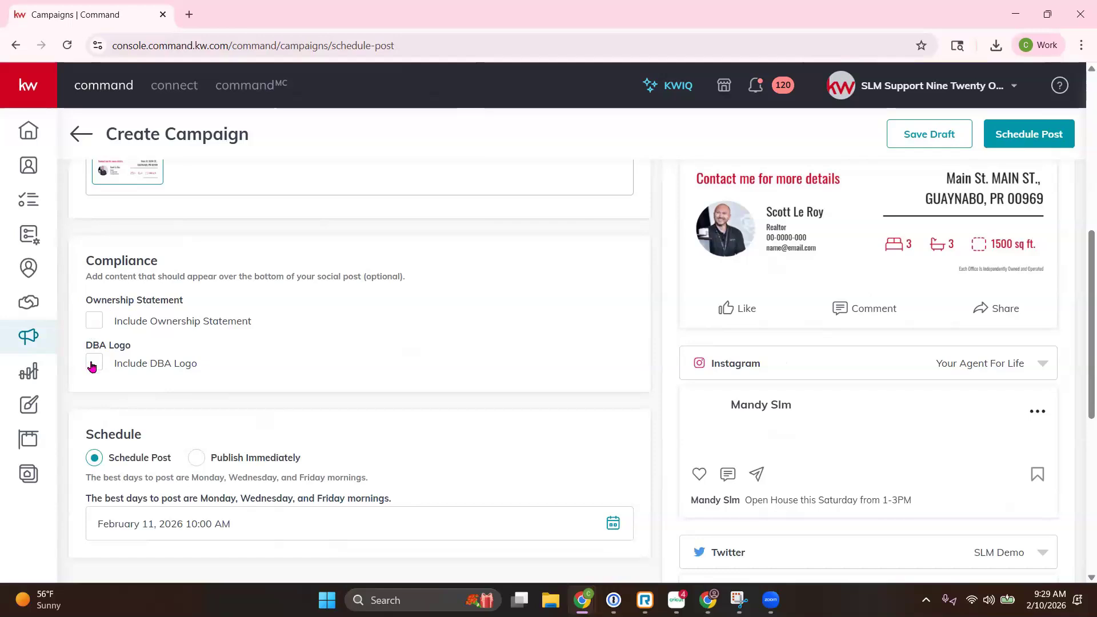
scroll(727, 376, "up", 3)
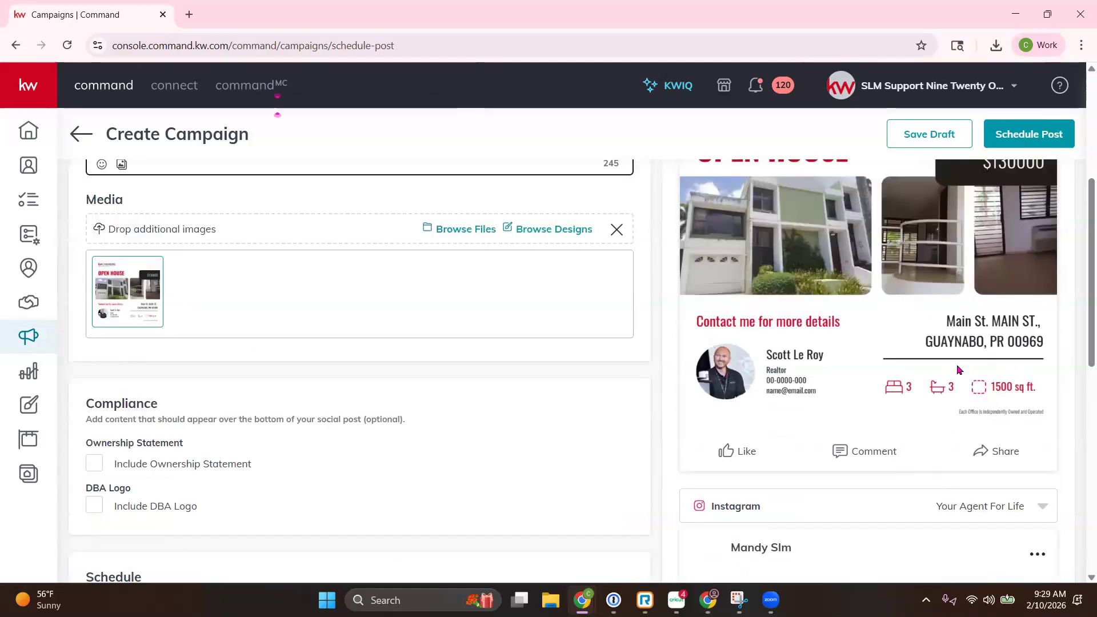
scroll(814, 310, "down", 3)
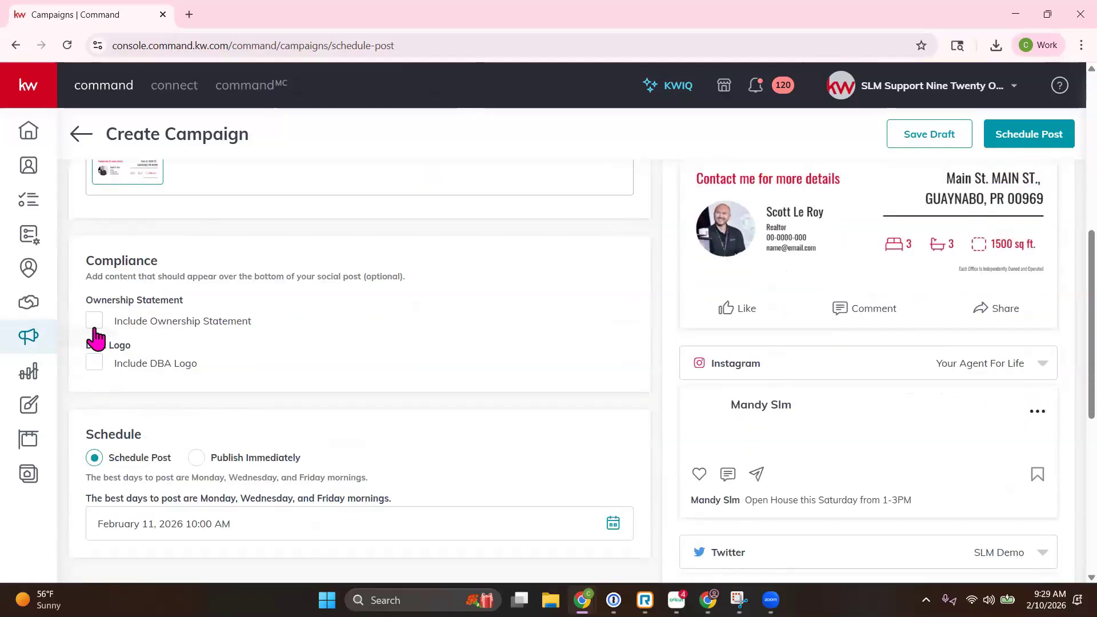
left_click(95, 323)
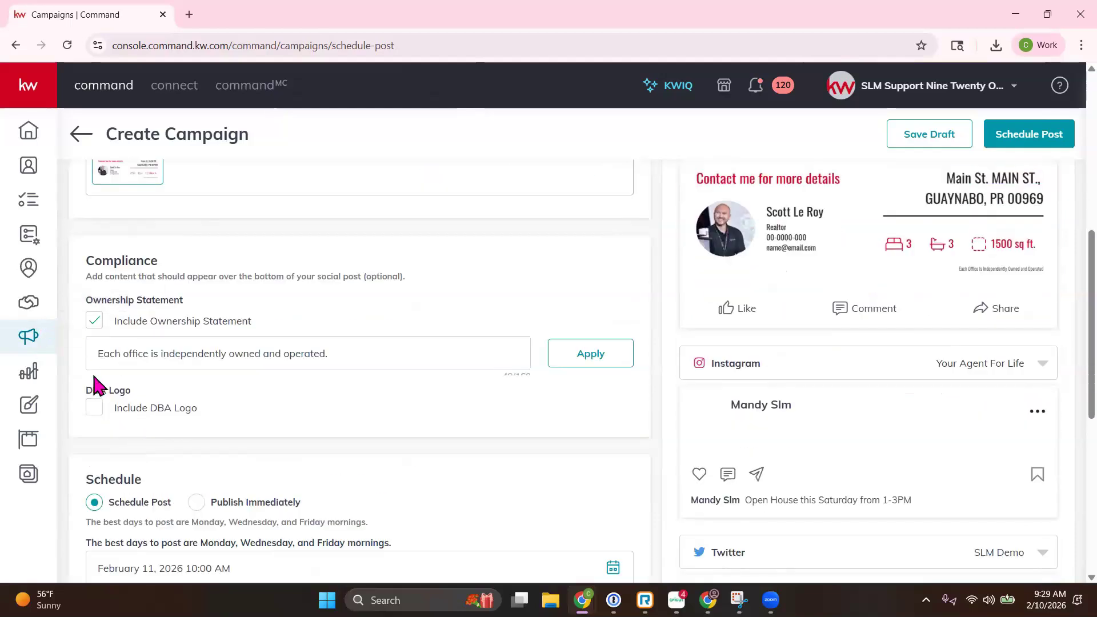
left_click(95, 416)
left_click(95, 321)
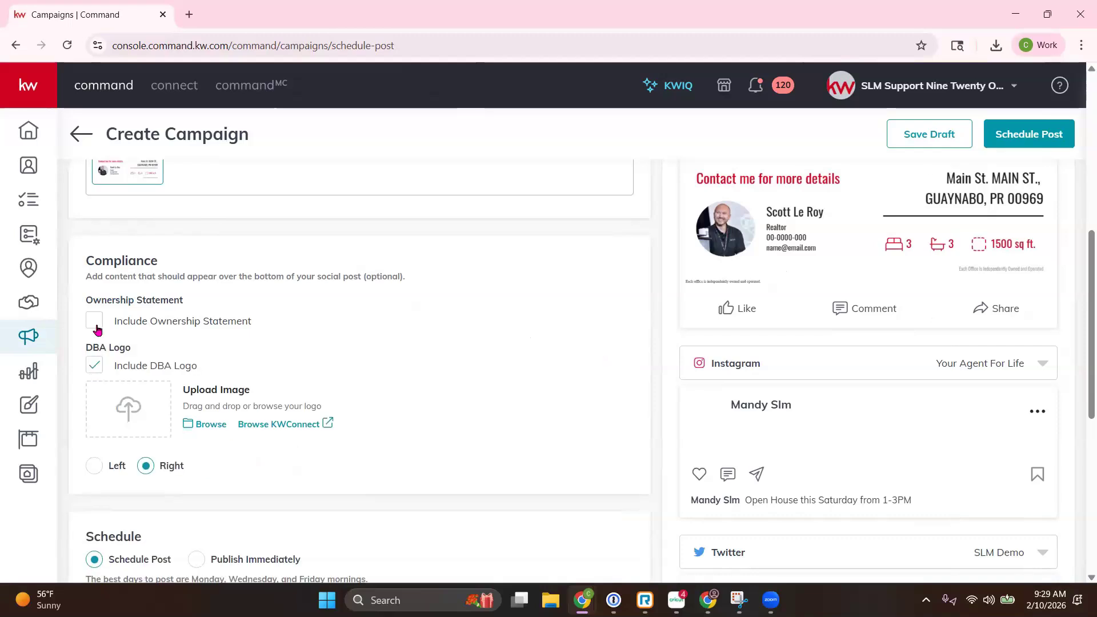
left_click(95, 363)
scroll(266, 320, "down", 3)
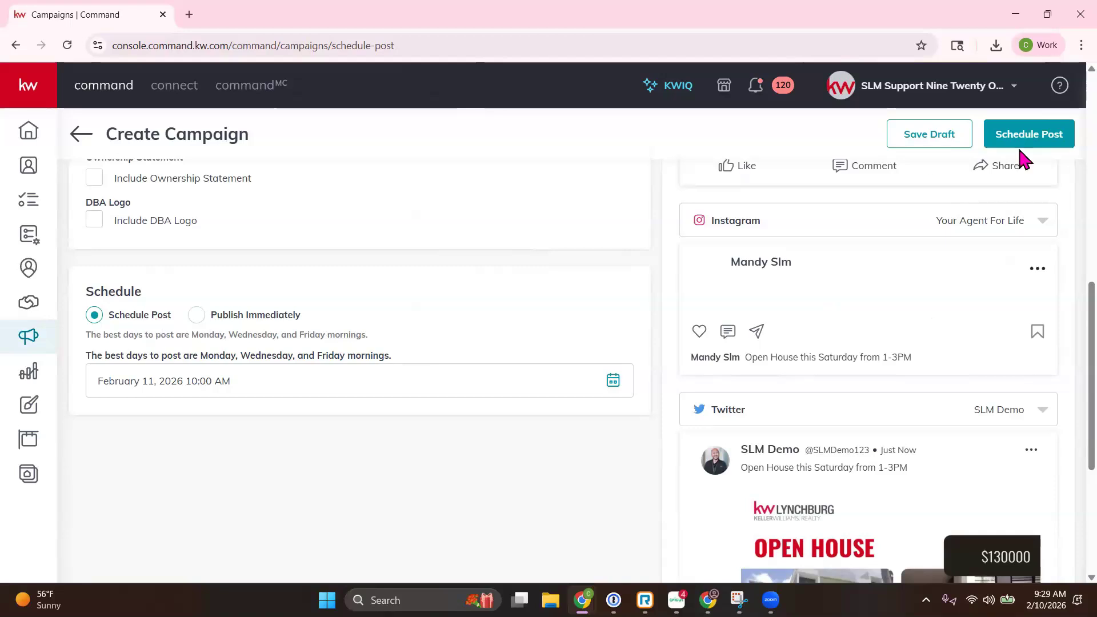
Step: Save the Open House post as a draft and open its options menu in Draft Posts
left_click(947, 140)
left_click(595, 378)
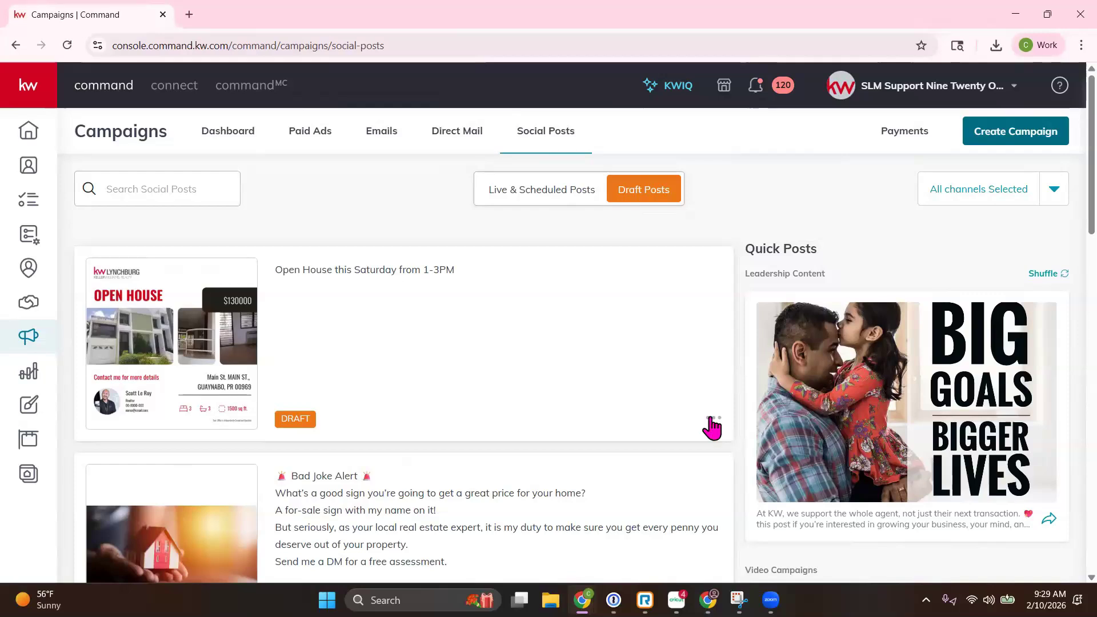
left_click(713, 420)
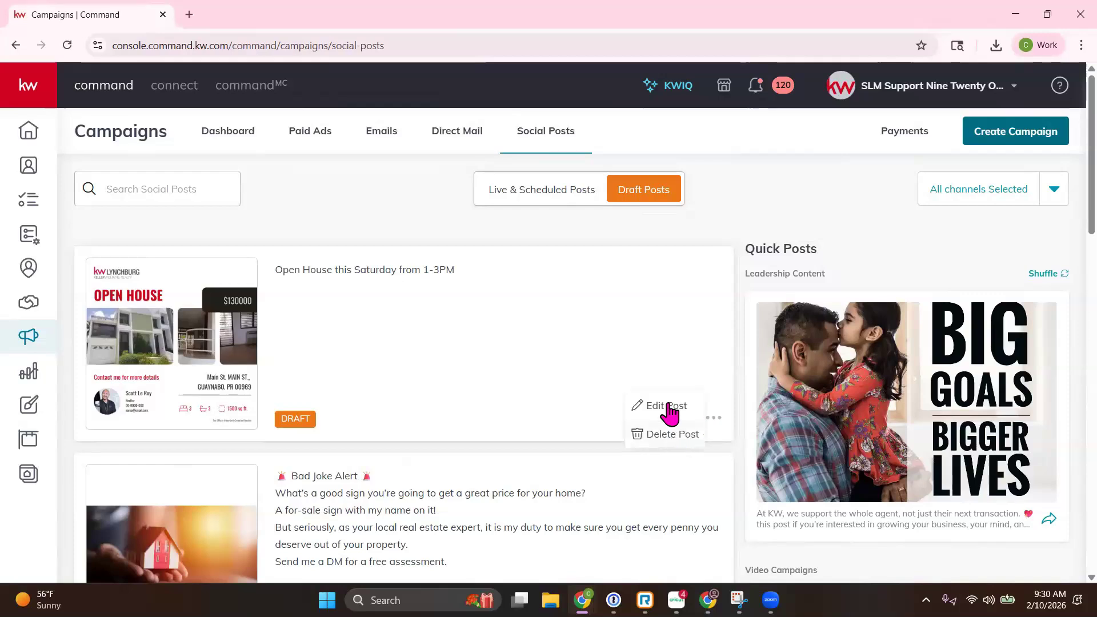